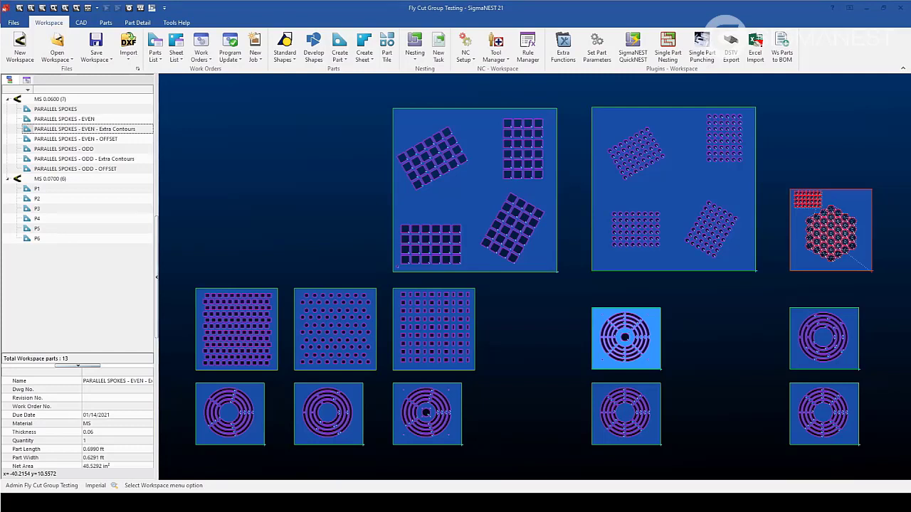
# Open the large part P2 with the four grids of squares and bring up its fly cut group definitions.
pyautogui.click(473, 183)
pyautogui.doubleClick(473, 183)
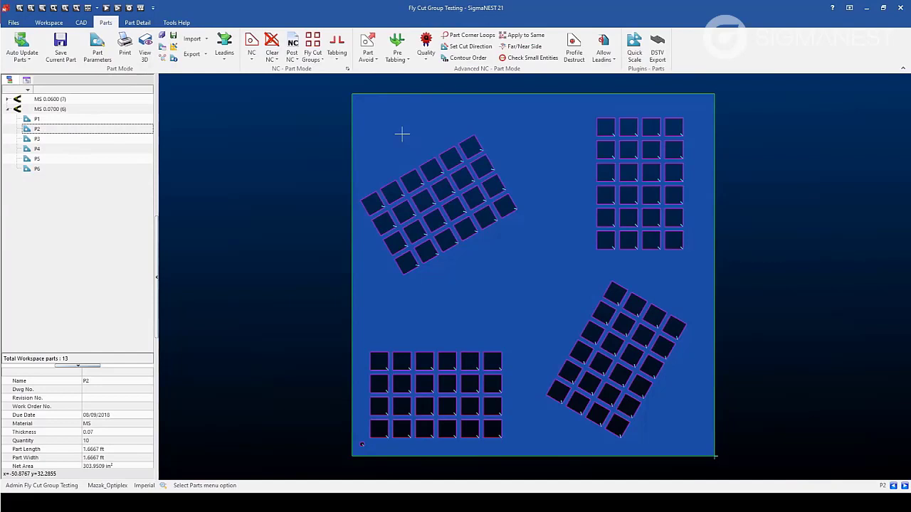
pyautogui.click(313, 41)
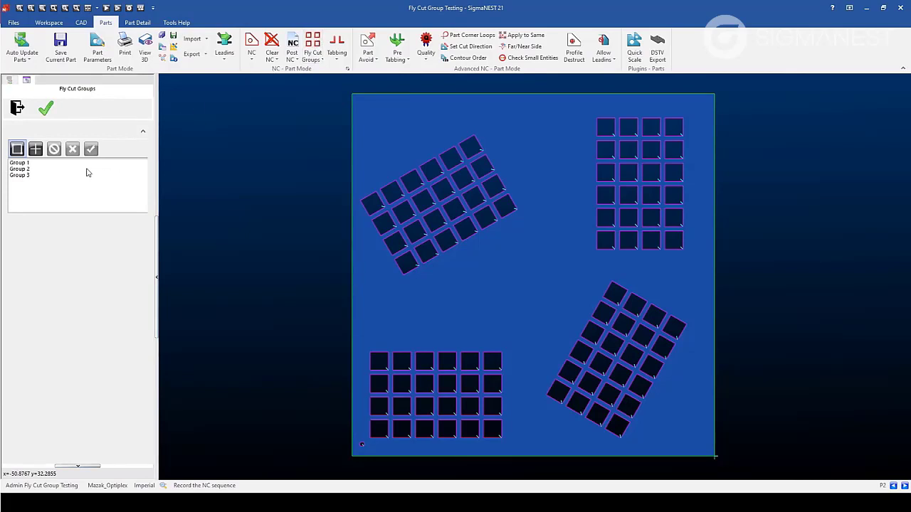
# Highlight the existing fly cut groups 1, 2 and 3 in turn to check which square grids they cover.
pyautogui.click(26, 164)
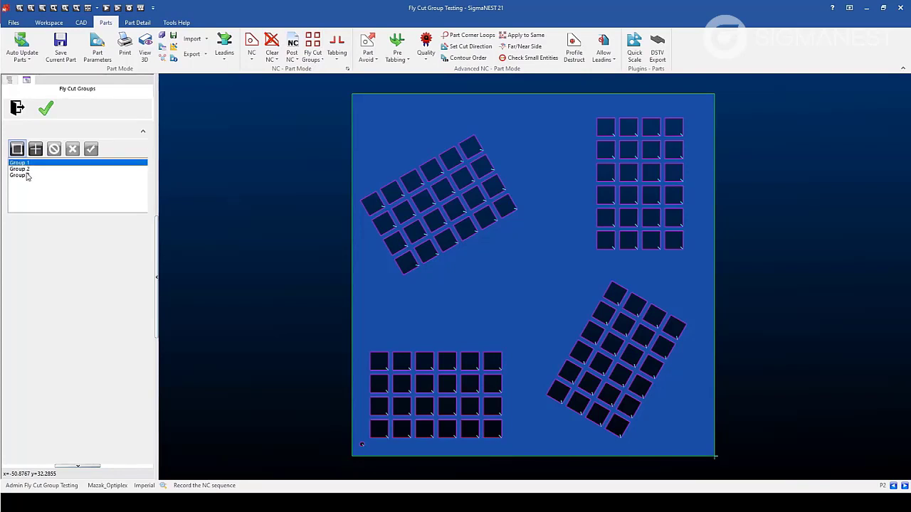
pyautogui.click(26, 175)
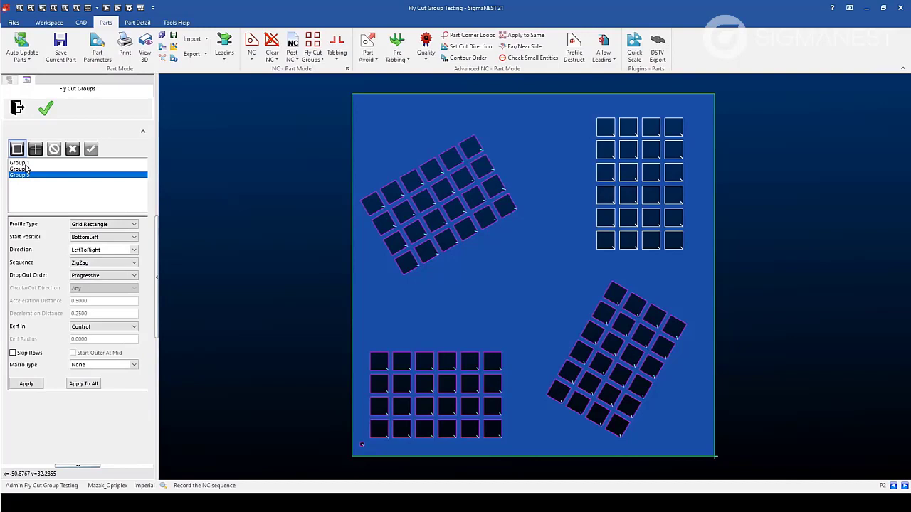
pyautogui.click(28, 171)
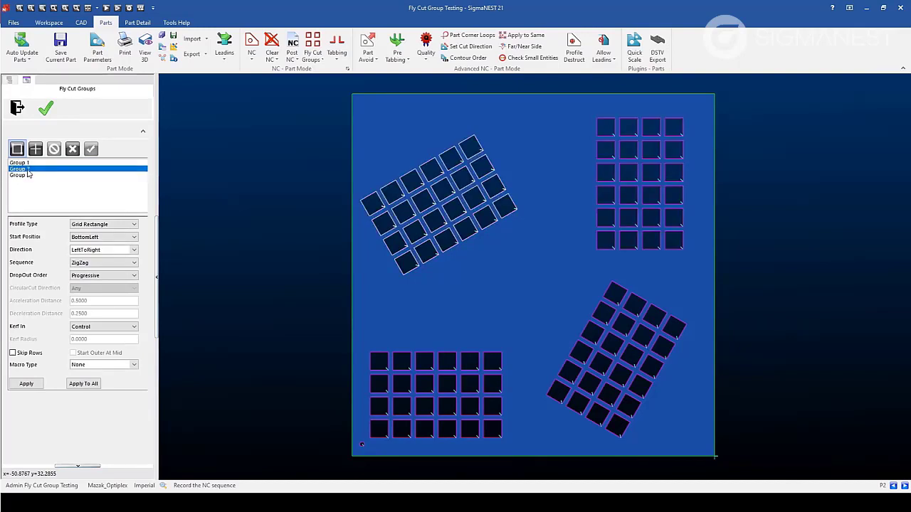
pyautogui.click(28, 164)
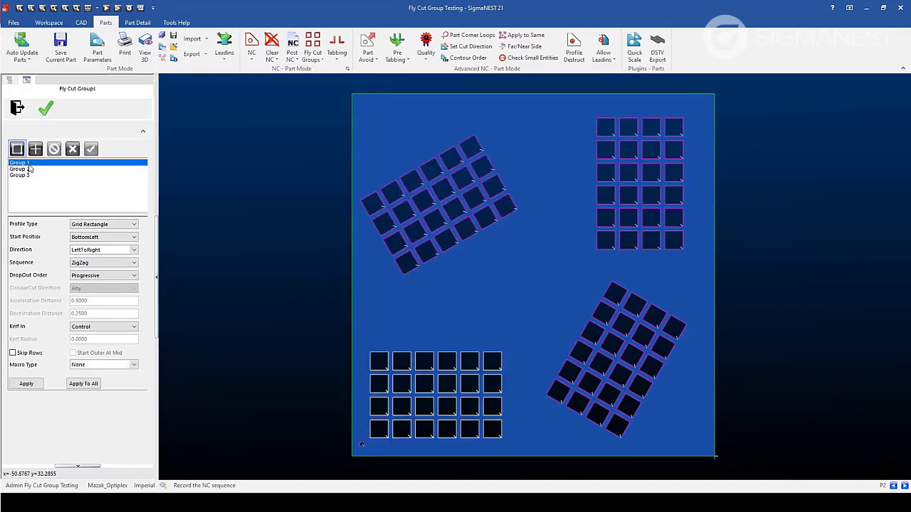
pyautogui.click(30, 175)
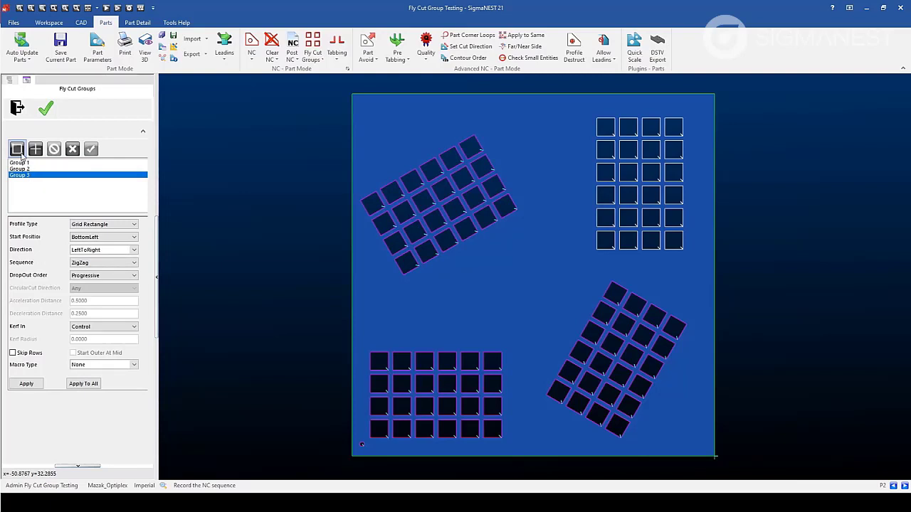
# Create a fly cut group from the tilted grid of squares in the lower-right area of part P2.
pyautogui.click(22, 154)
pyautogui.moveTo(518, 273); pyautogui.dragTo(700, 445)
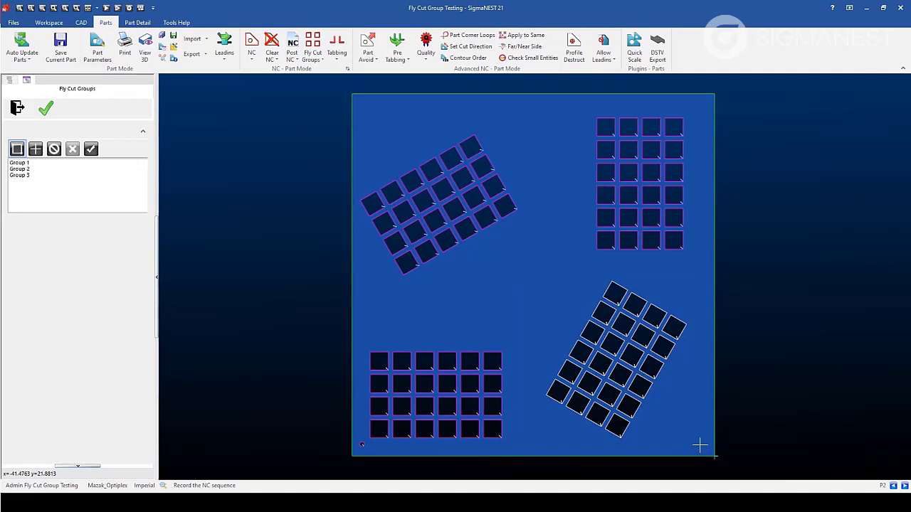
pyautogui.click(97, 153)
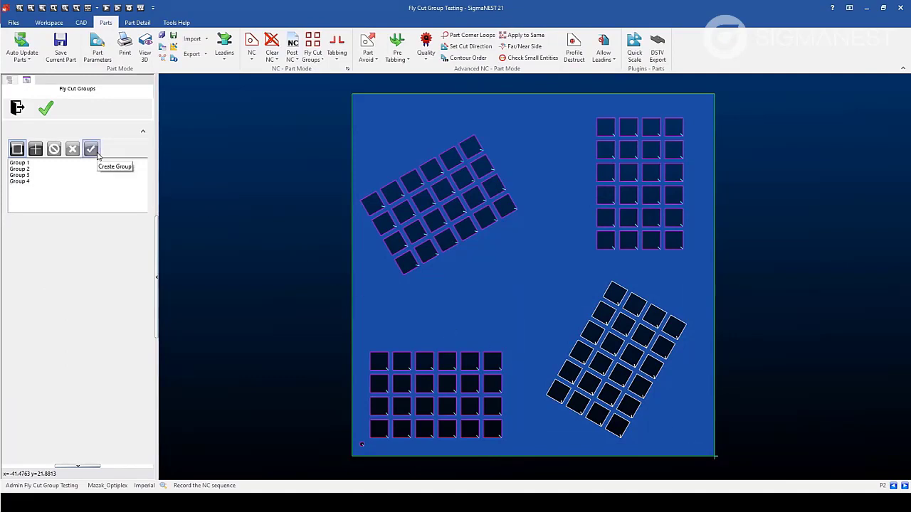
# Examine the profile type, direction, sequence, dropout order and kerf options available for Group 4.
pyautogui.click(33, 182)
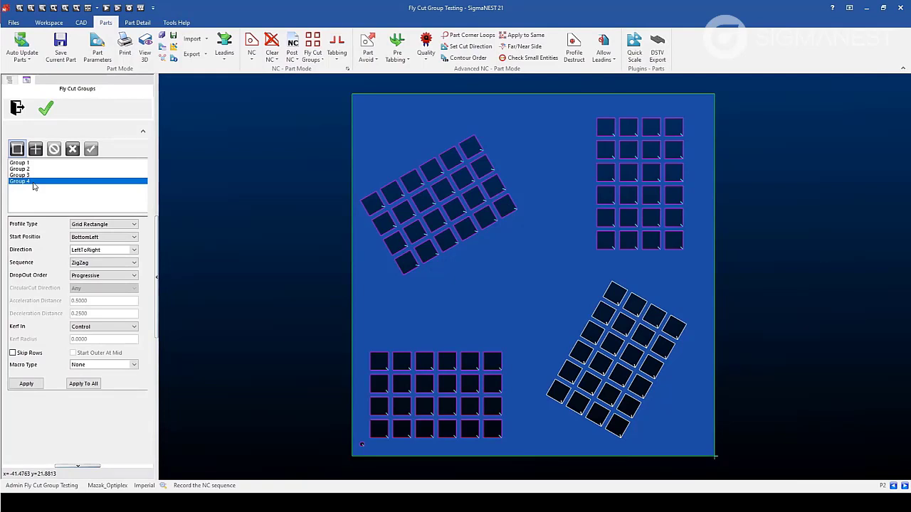
pyautogui.click(114, 225)
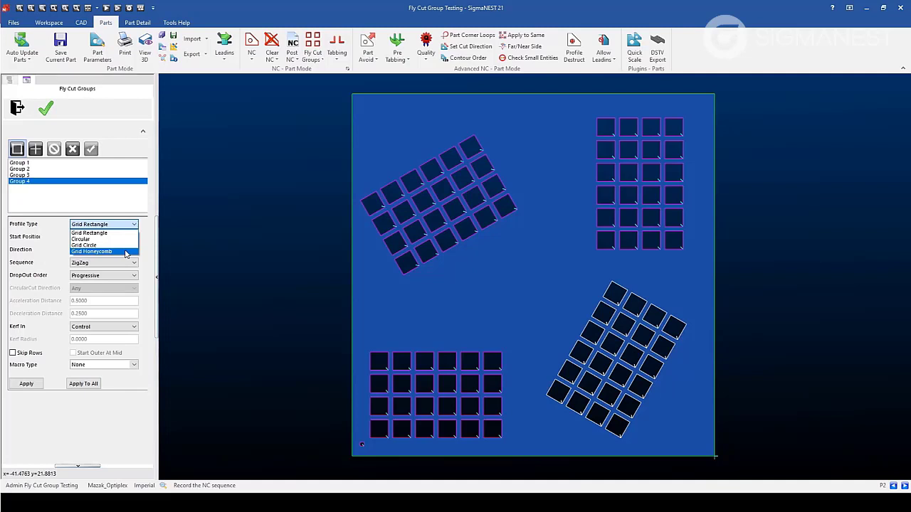
pyautogui.click(46, 238)
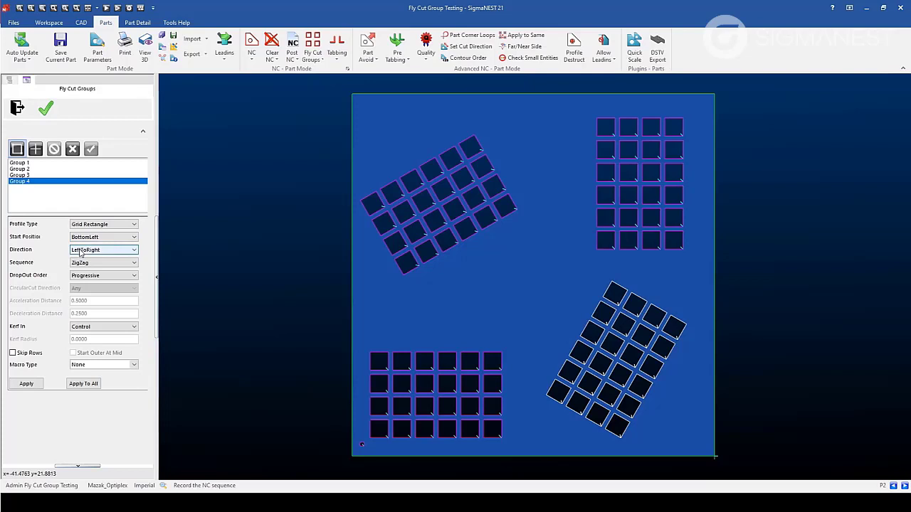
pyautogui.click(82, 253)
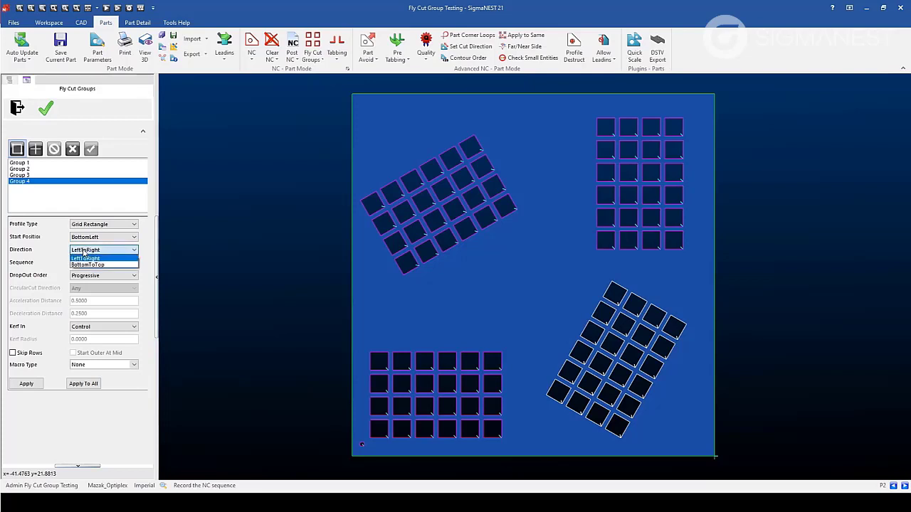
pyautogui.click(84, 253)
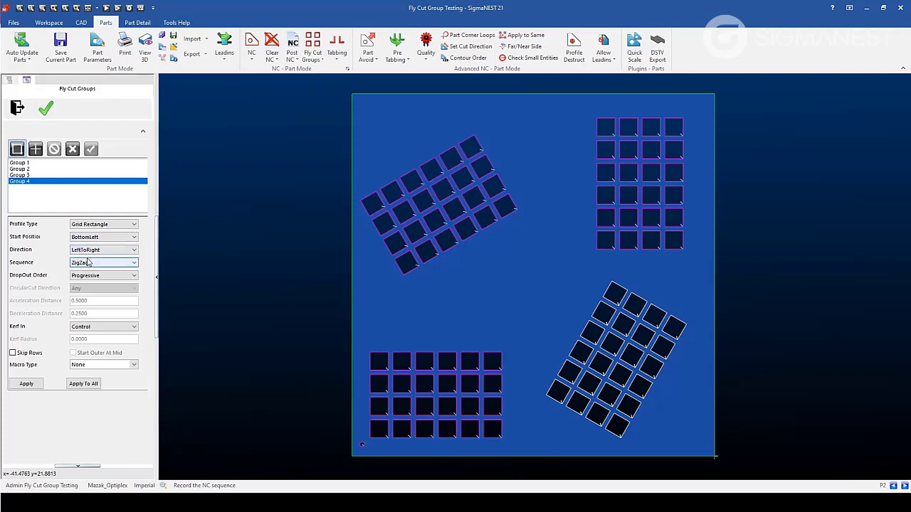
pyautogui.click(87, 263)
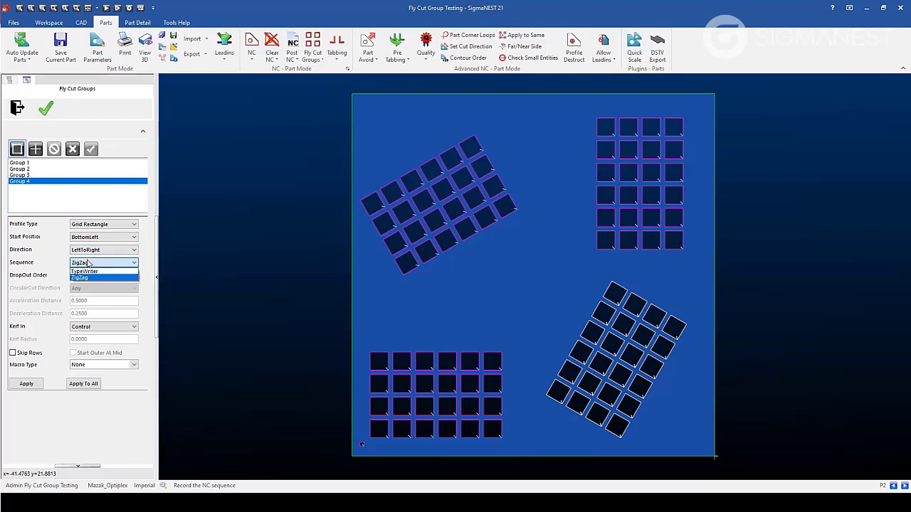
pyautogui.click(88, 263)
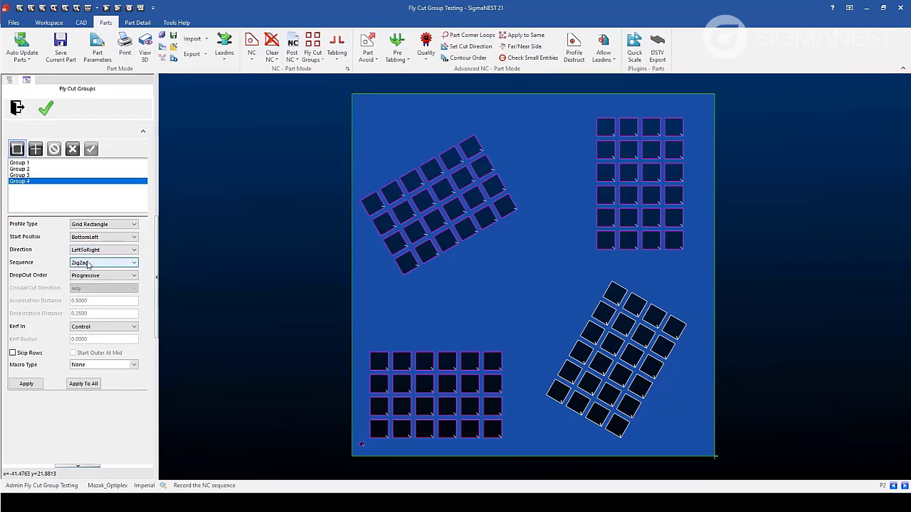
pyautogui.click(89, 275)
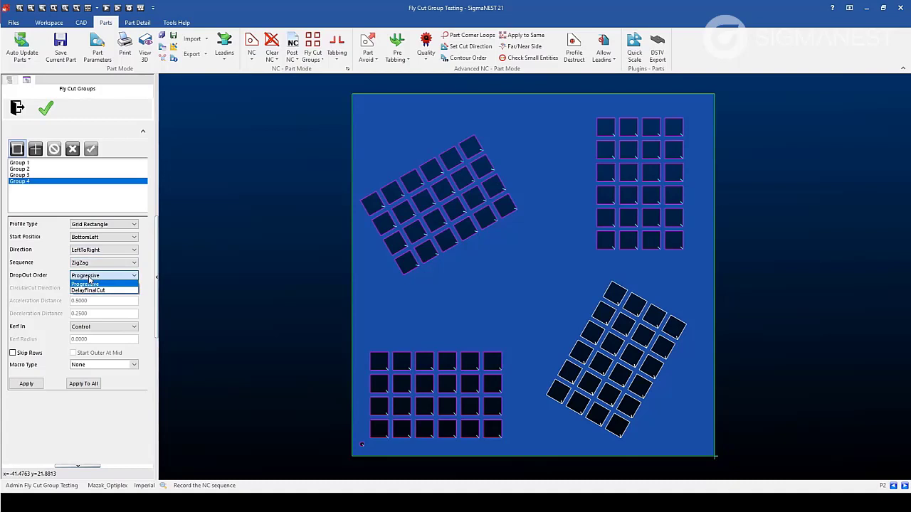
pyautogui.click(52, 293)
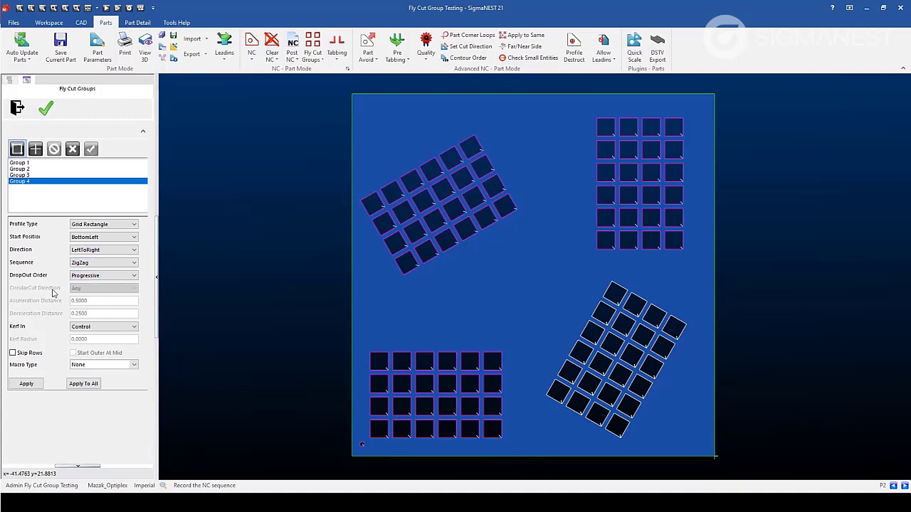
pyautogui.click(88, 328)
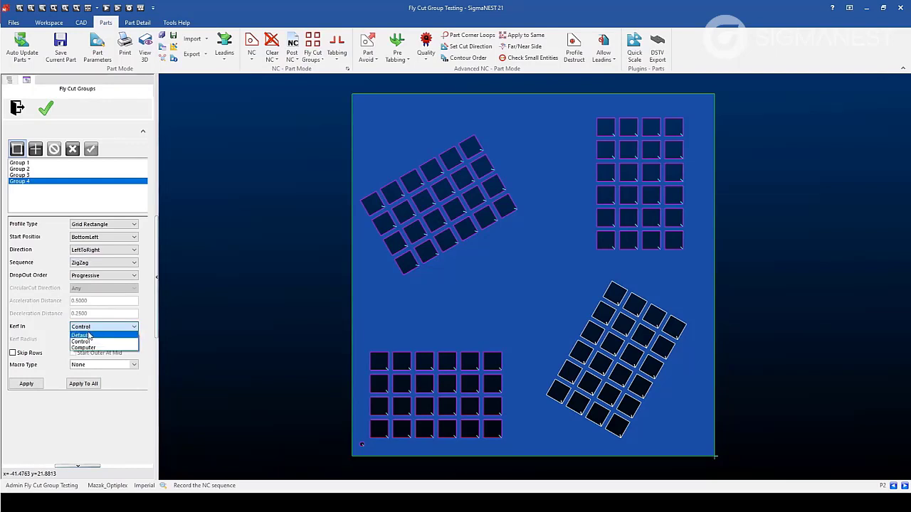
pyautogui.click(47, 328)
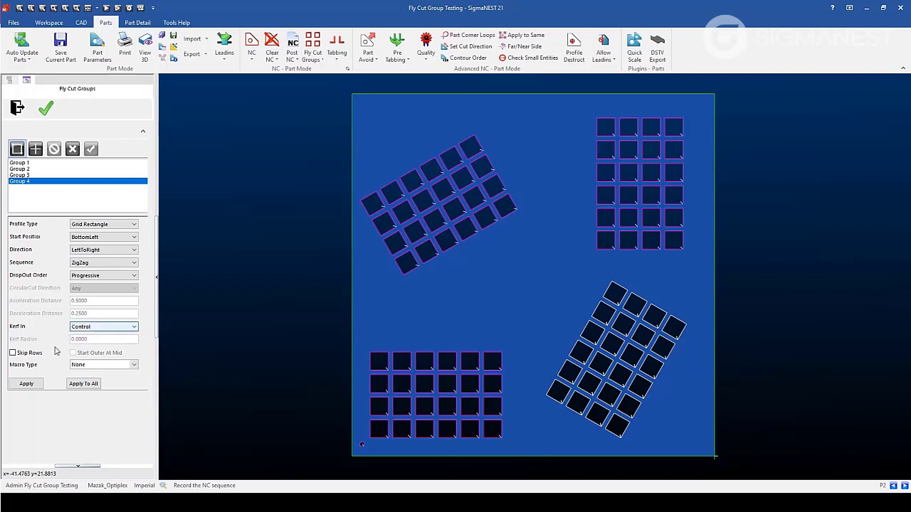
# Apply Group 4's settings to it and to all other groups, and accept the fly cut groups of part P2.
pyautogui.click(26, 385)
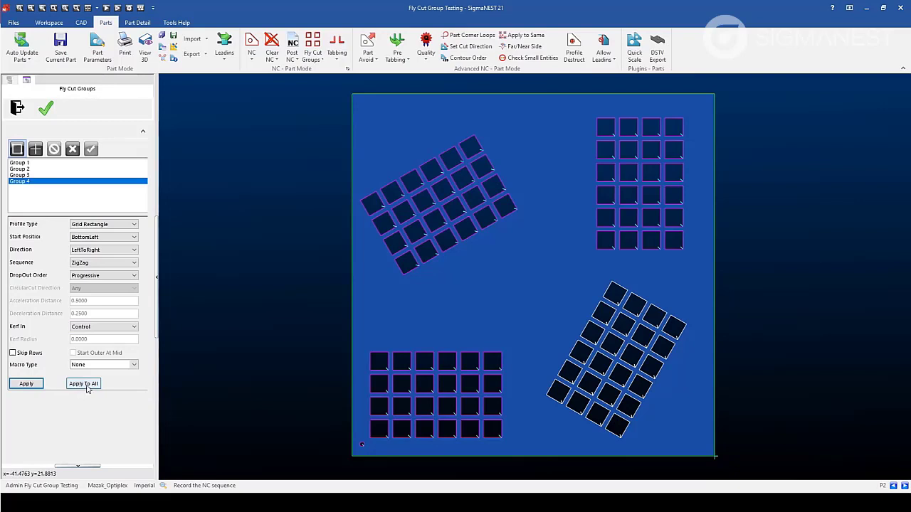
pyautogui.click(87, 387)
pyautogui.click(26, 383)
pyautogui.click(46, 109)
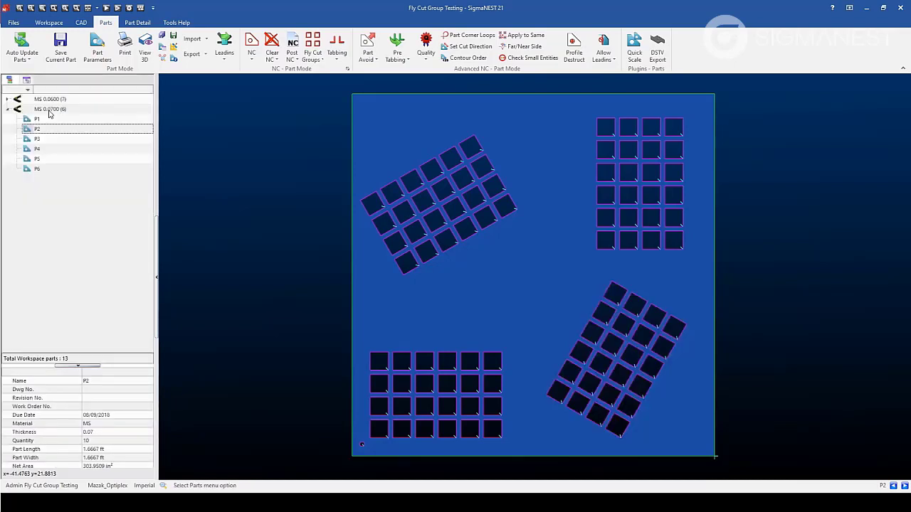
# Run Auto NC on P2 for the Mazak_Optiplex with Left to Right cutting order and FlyCut applied, and return to the workspace.
pyautogui.click(251, 41)
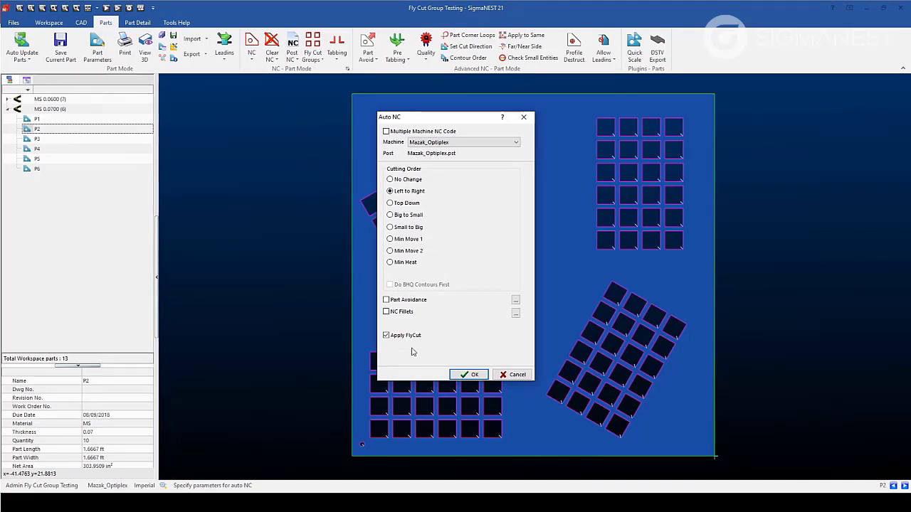
pyautogui.click(456, 371)
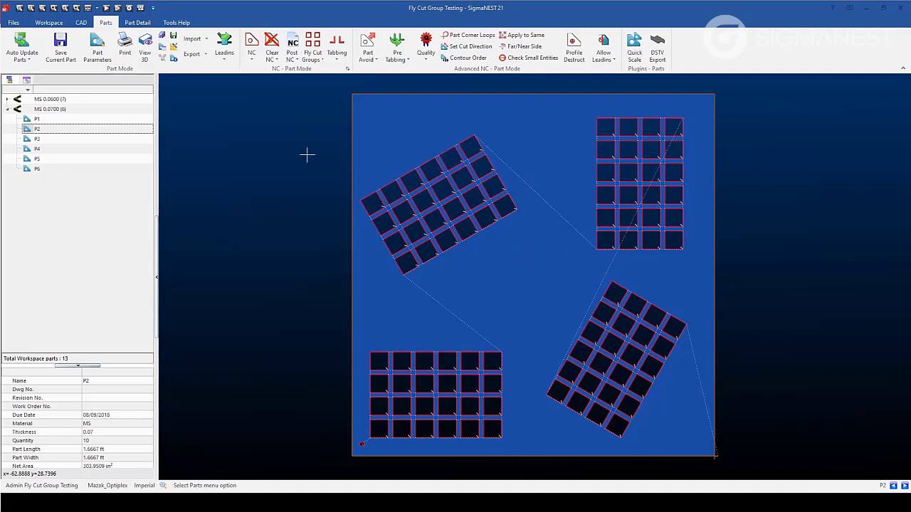
pyautogui.click(48, 22)
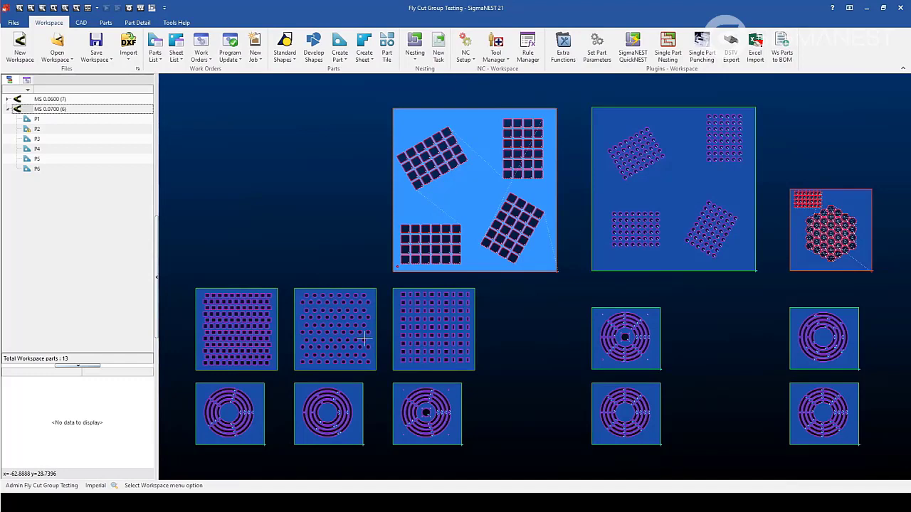
# Open the part PARALLEL SPOKES - ODD - Extra Contours and start defining its fly cut groups.
pyautogui.click(441, 391)
pyautogui.doubleClick(441, 391)
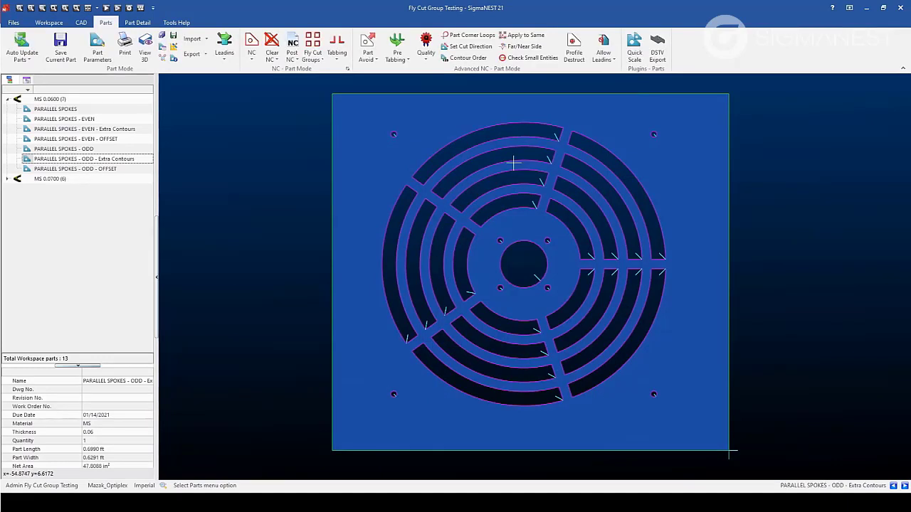
pyautogui.click(313, 41)
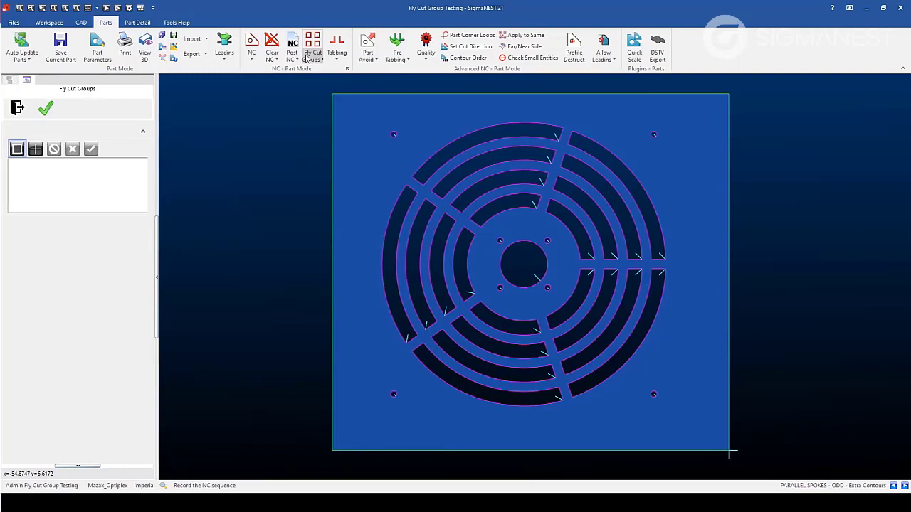
pyautogui.click(306, 56)
pyautogui.click(321, 89)
# Create a fly cut group from all the arc-shaped slots, excluding the centre hole, the four holes around it and the four corner holes.
pyautogui.moveTo(365, 102); pyautogui.dragTo(697, 425)
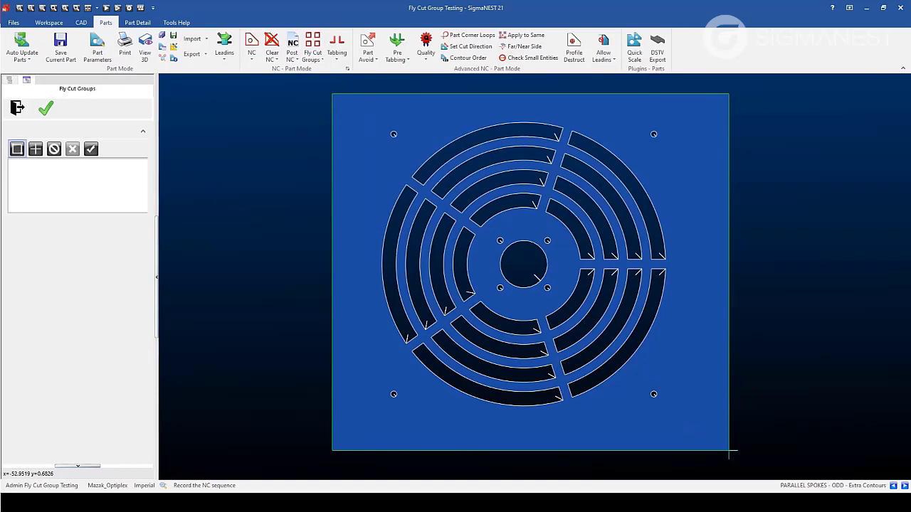
pyautogui.click(54, 149)
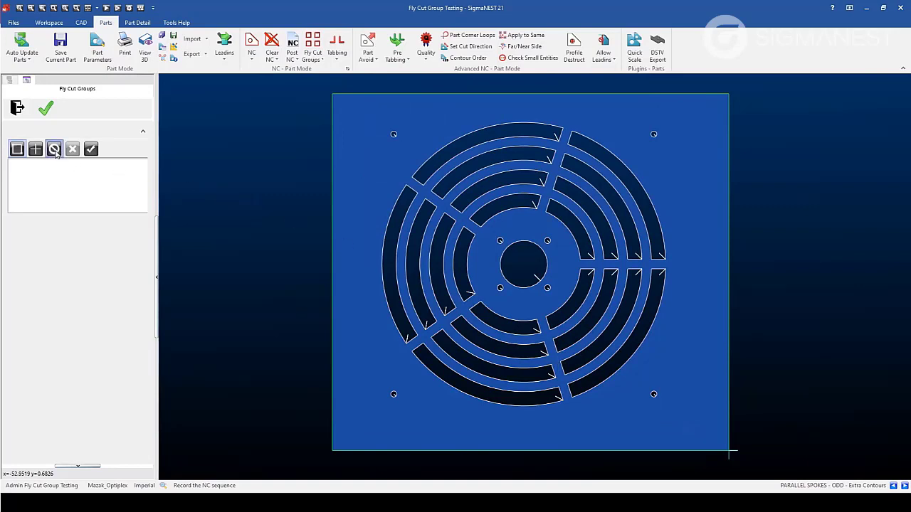
pyautogui.click(394, 393)
pyautogui.click(500, 287)
pyautogui.click(499, 241)
pyautogui.click(524, 242)
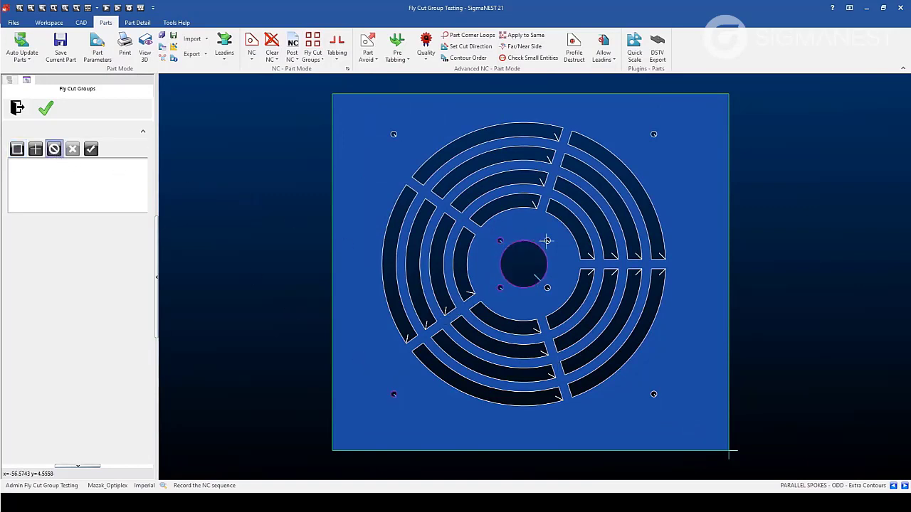
pyautogui.click(547, 287)
pyautogui.click(654, 394)
pyautogui.click(654, 133)
pyautogui.click(393, 134)
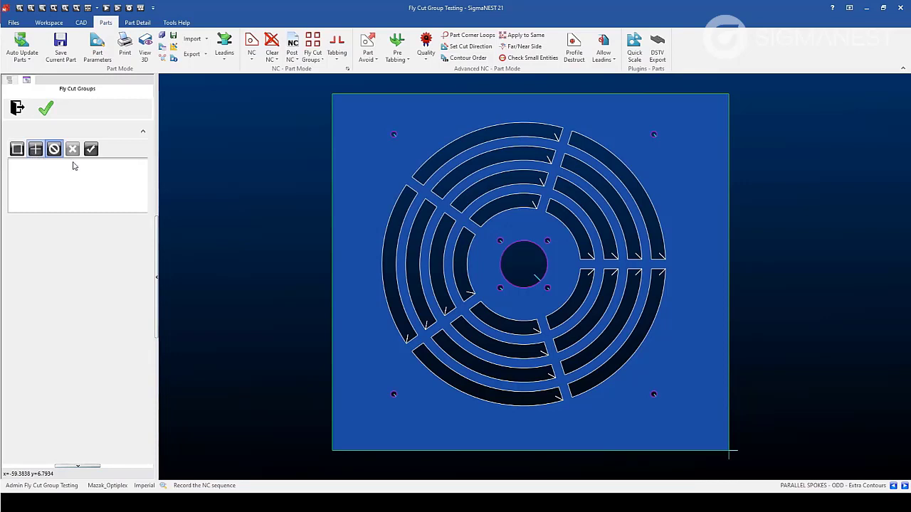
pyautogui.click(91, 150)
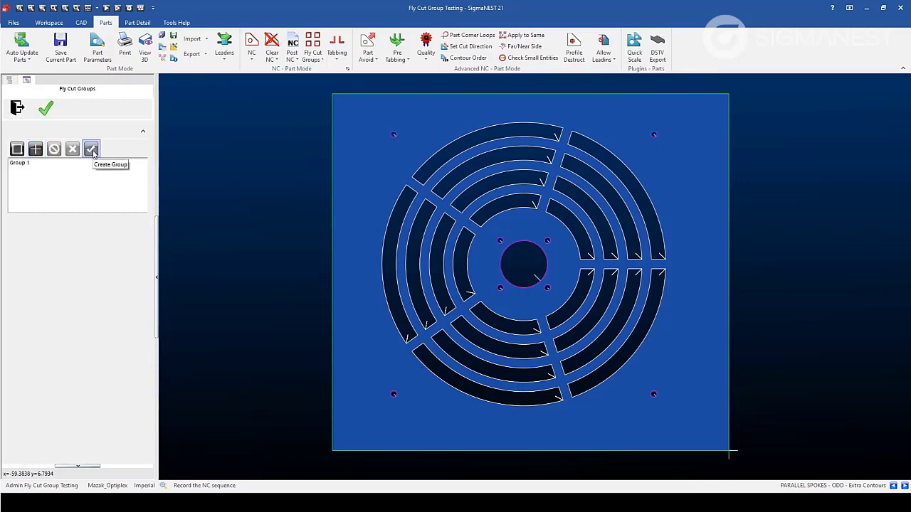
# Set the profile type of the spoke part's Group 1 to Circular.
pyautogui.click(24, 165)
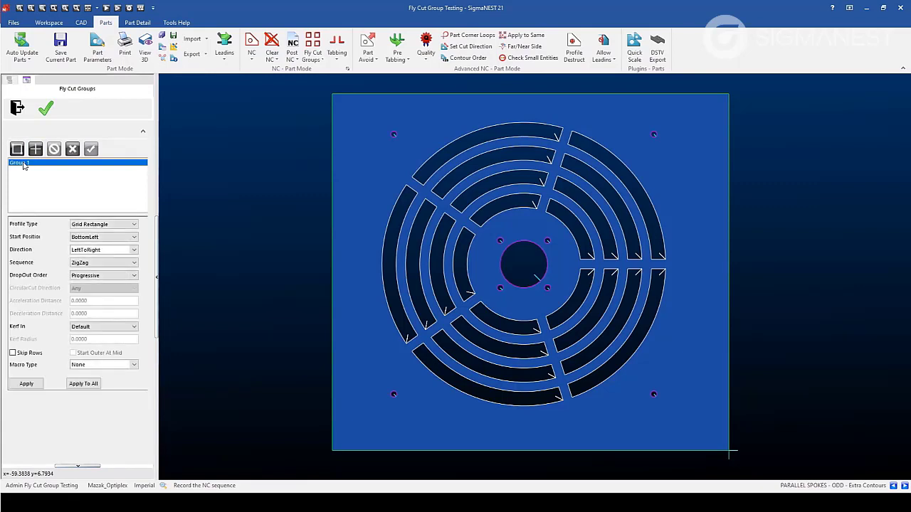
pyautogui.click(84, 226)
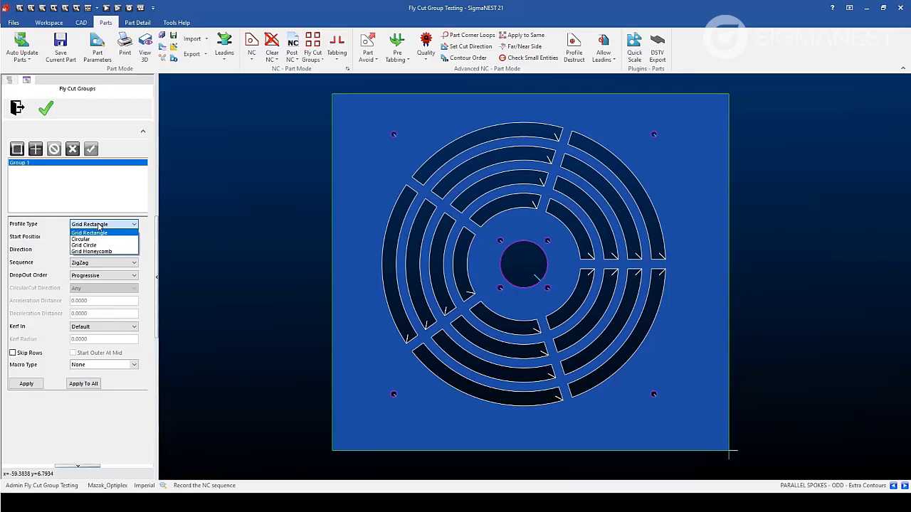
pyautogui.click(92, 239)
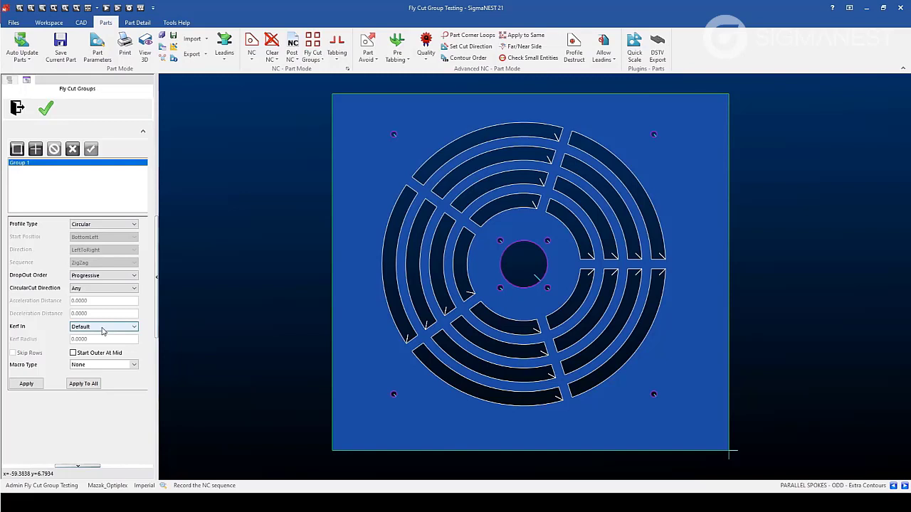
# Leave the circular group's Macro Type at None and accept the fly cut group definition for the spoke part.
pyautogui.click(135, 366)
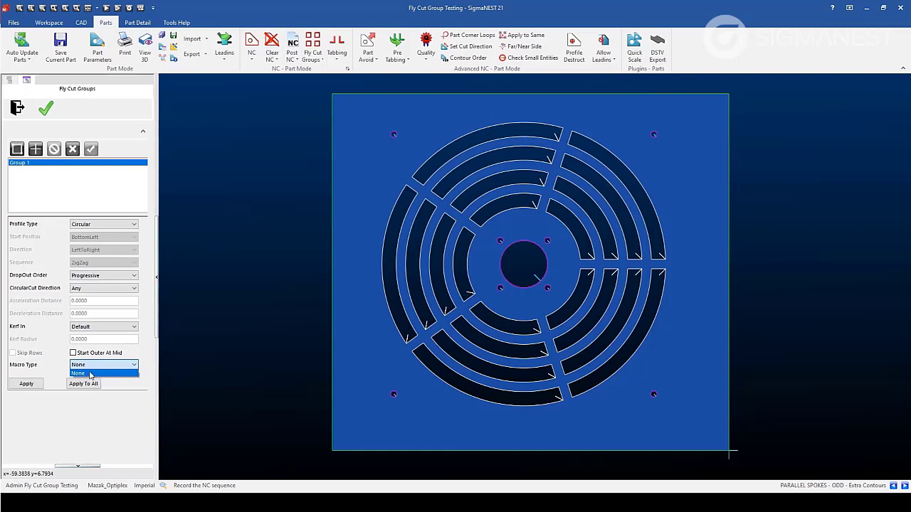
pyautogui.click(135, 367)
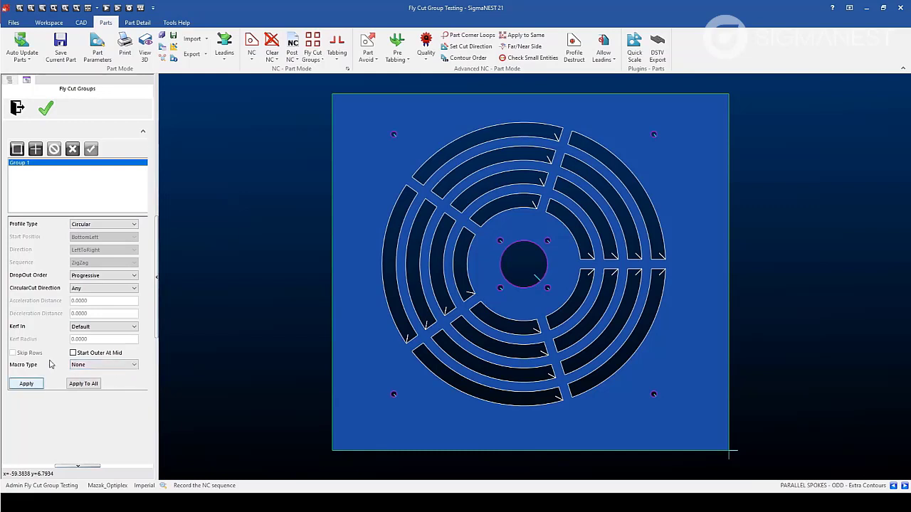
pyautogui.click(44, 109)
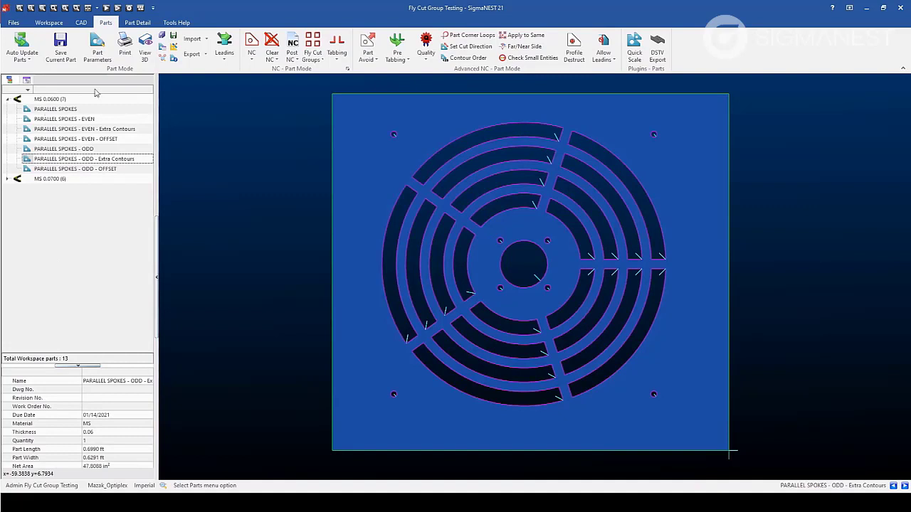
# Run Auto NC on the spoke part for the Mazak_Optiplex with FlyCut applied.
pyautogui.click(252, 43)
pyautogui.click(263, 199)
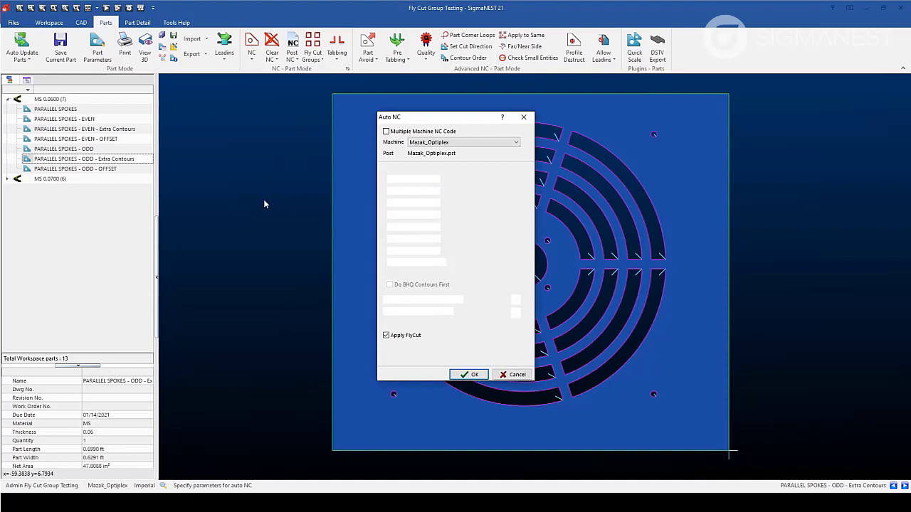
pyautogui.click(467, 374)
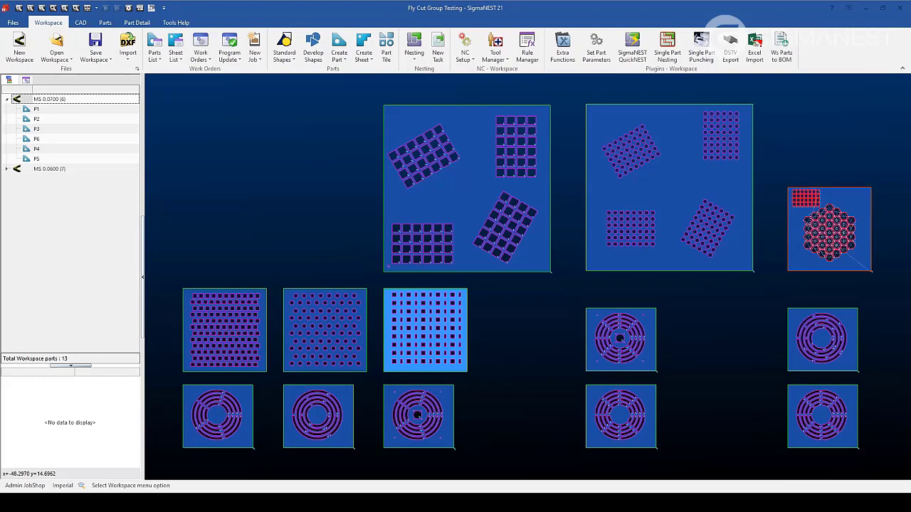
# Open part P5 from the workspace and run Auto NC for the Mazak_Optiplex with Min Heat cutting order.
pyautogui.doubleClick(430, 300)
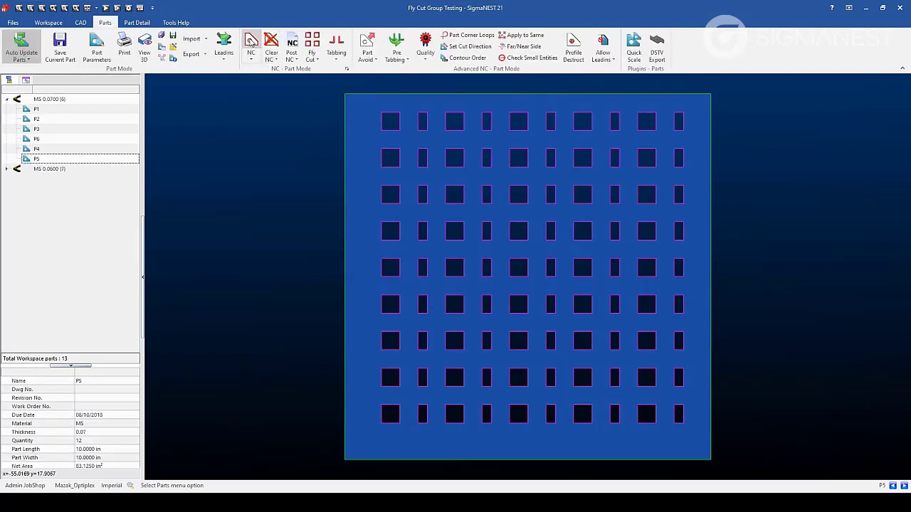
pyautogui.click(251, 44)
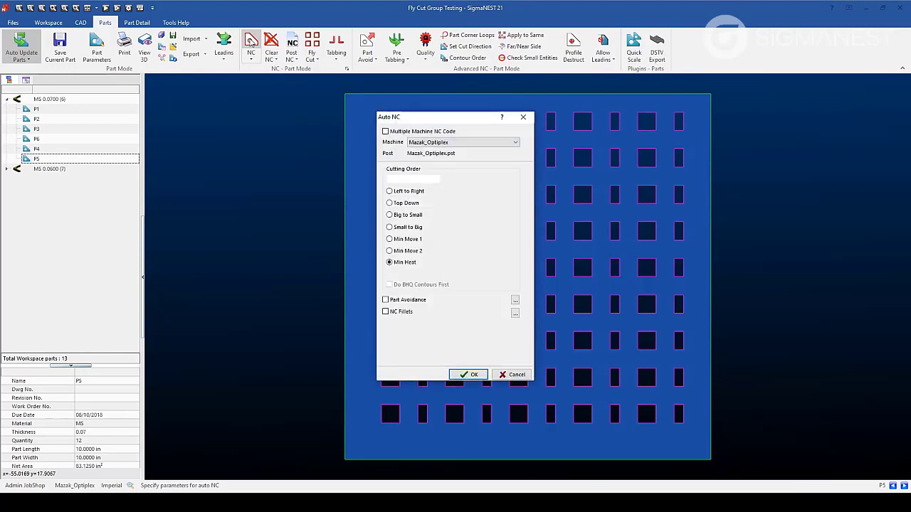
pyautogui.click(456, 377)
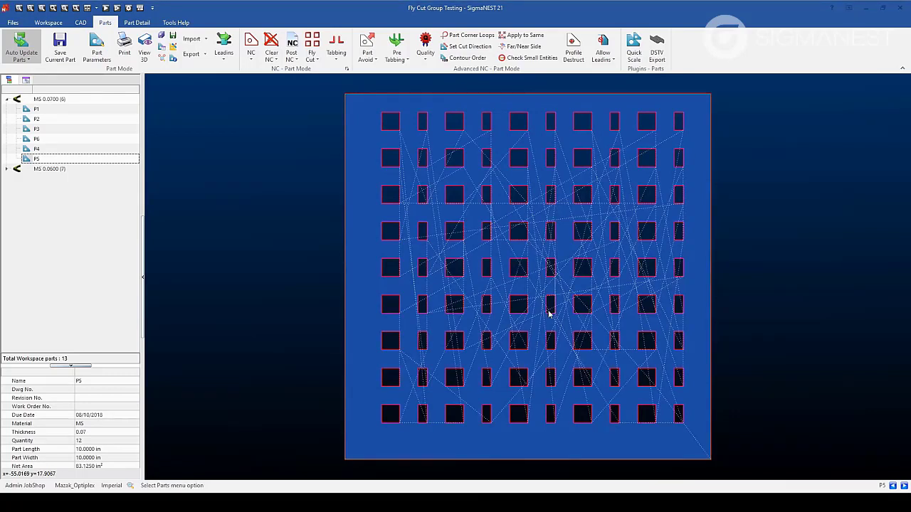
# Apply Fly Cut to P5 with Rapid Distance (Lines) 5, lead-in length .1, lead-out length .1 and Delay Final Removal Cut enabled.
pyautogui.click(318, 42)
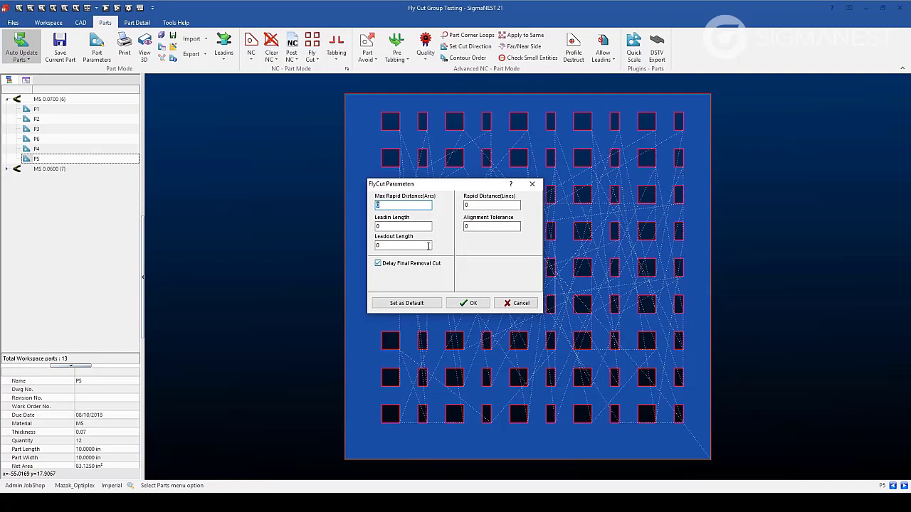
pyautogui.press('Tab')
pyautogui.press('Tab')
pyautogui.press('Tab')
pyautogui.write('5')
pyautogui.press('Tab')
pyautogui.press('Tab')
pyautogui.press('Tab')
pyautogui.press('Tab')
pyautogui.press('Tab')
pyautogui.press('Tab')
pyautogui.write('.1')
pyautogui.press('Tab')
pyautogui.write('.1')
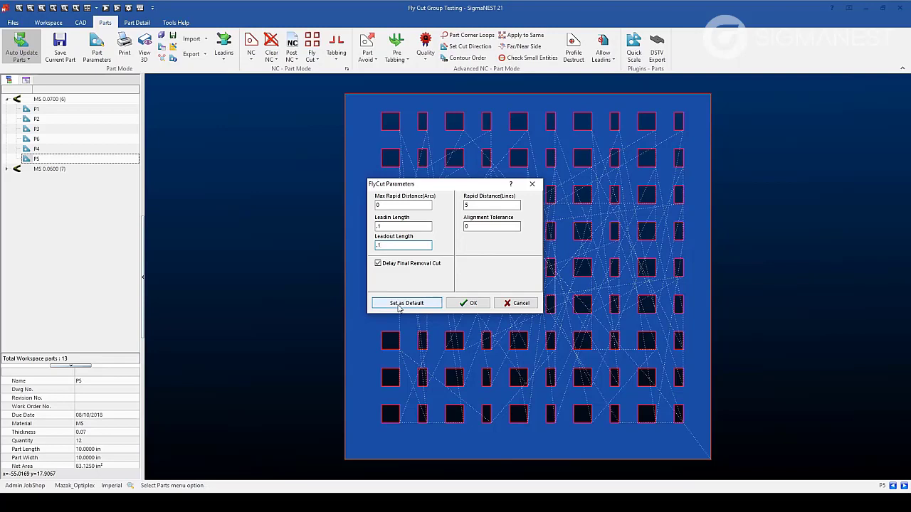
pyautogui.click(470, 303)
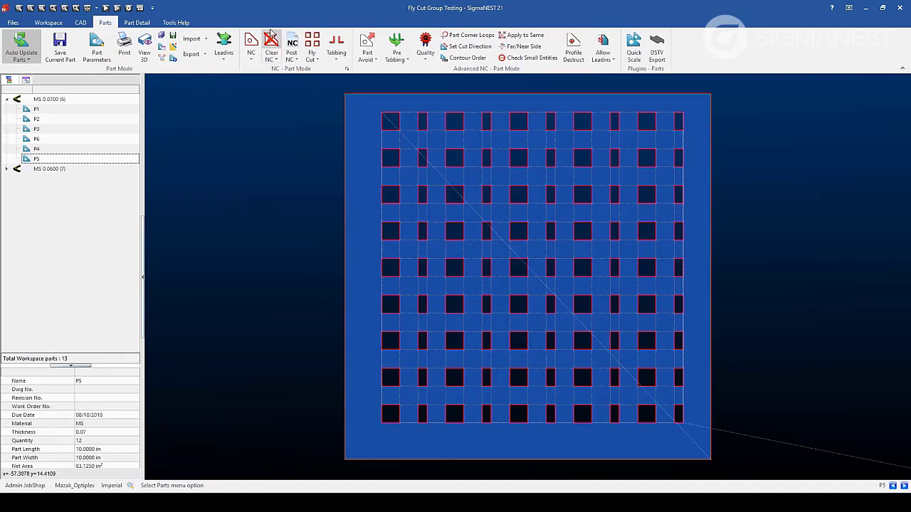
# Clear the NC from P5 and create a new nesting task containing only that part.
pyautogui.click(271, 43)
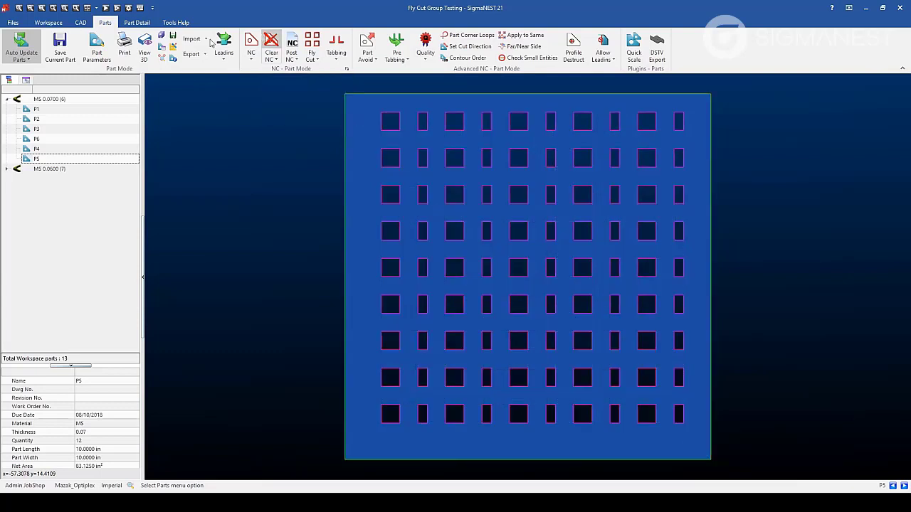
pyautogui.click(43, 24)
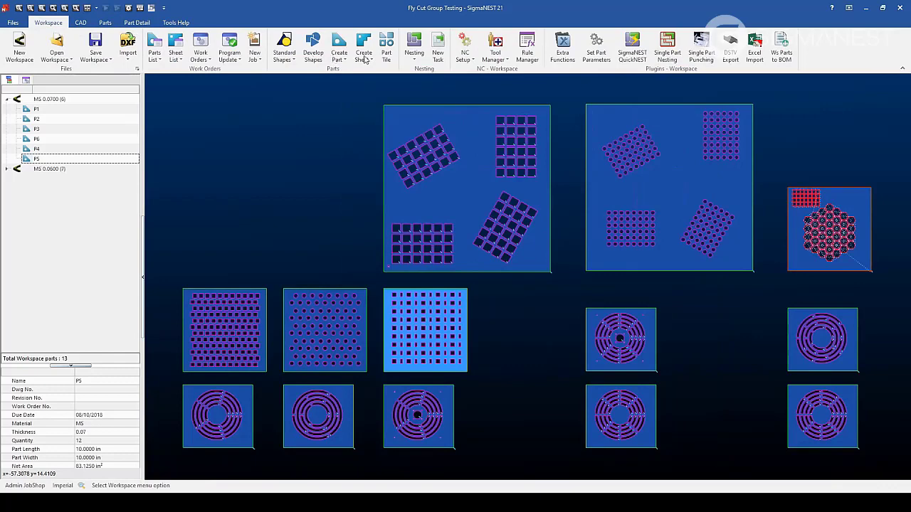
pyautogui.click(438, 54)
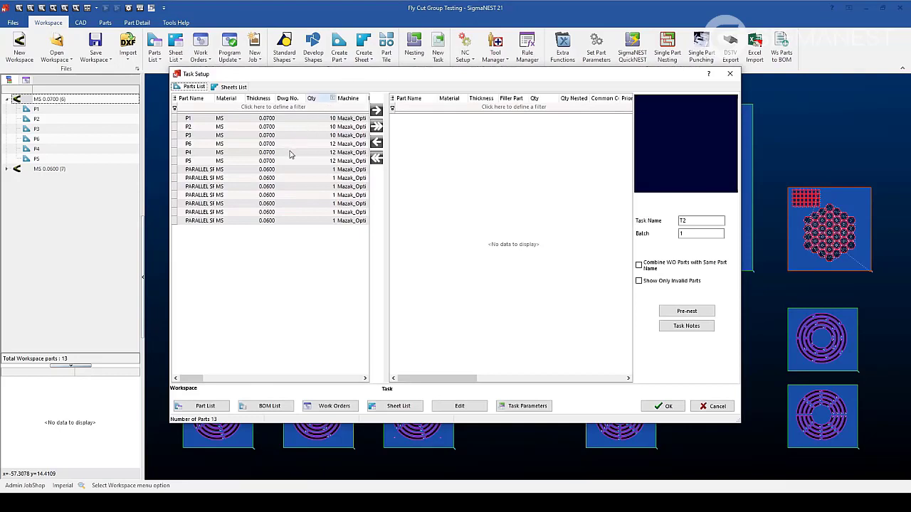
pyautogui.click(291, 162)
pyautogui.click(376, 110)
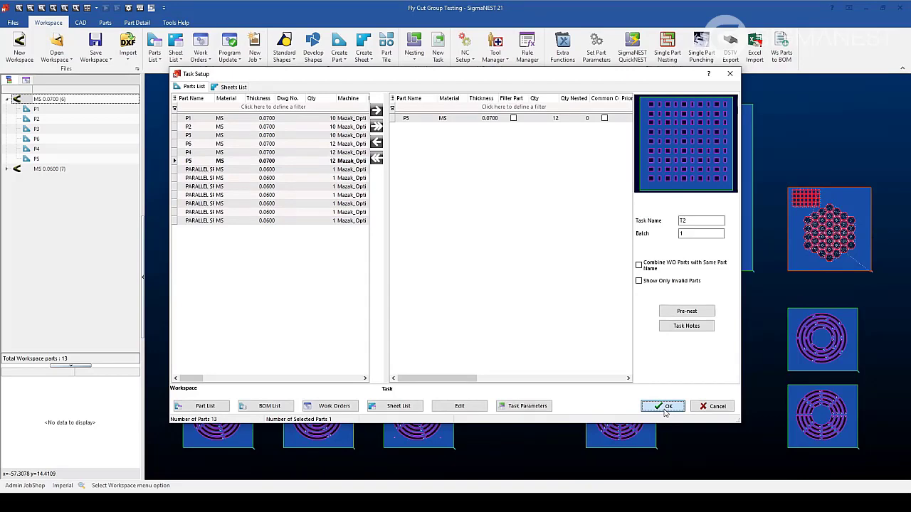
pyautogui.click(665, 409)
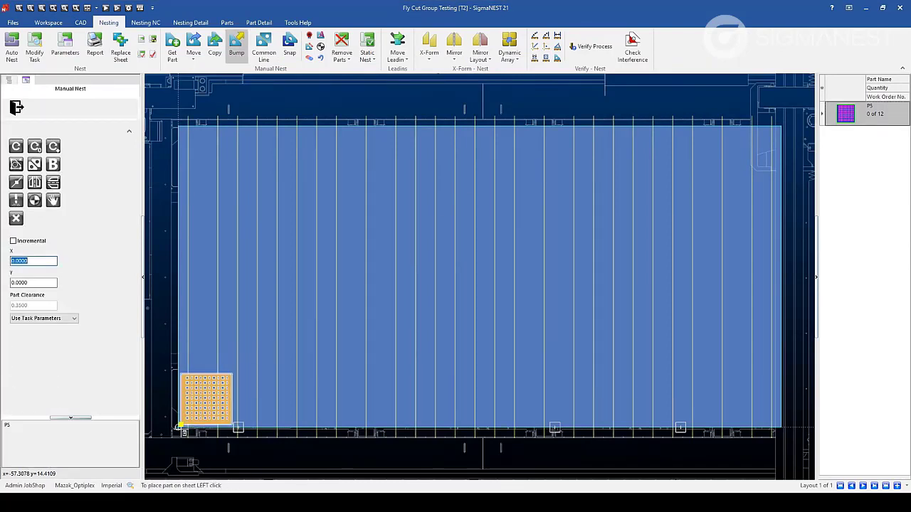
# Place one copy of P5 in the sheet's lower-left corner and generate its NC manually by part.
pyautogui.click(176, 388)
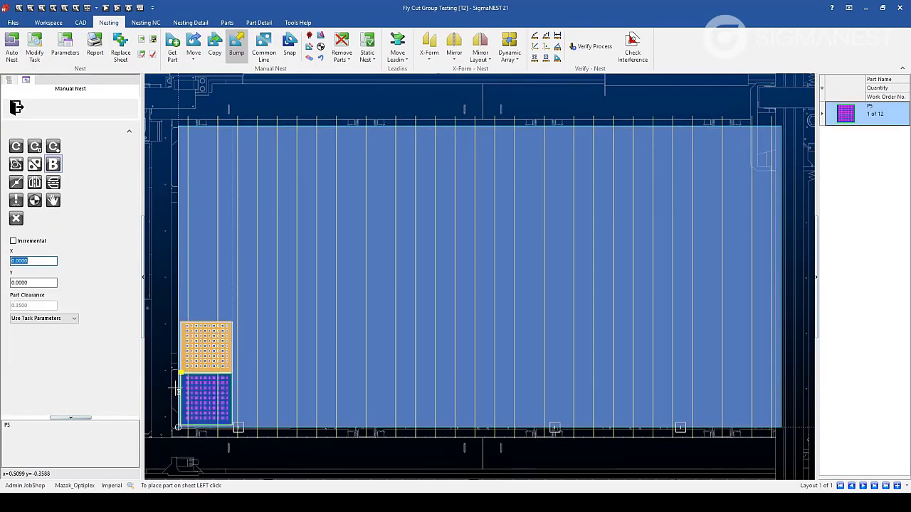
pyautogui.press('Escape')
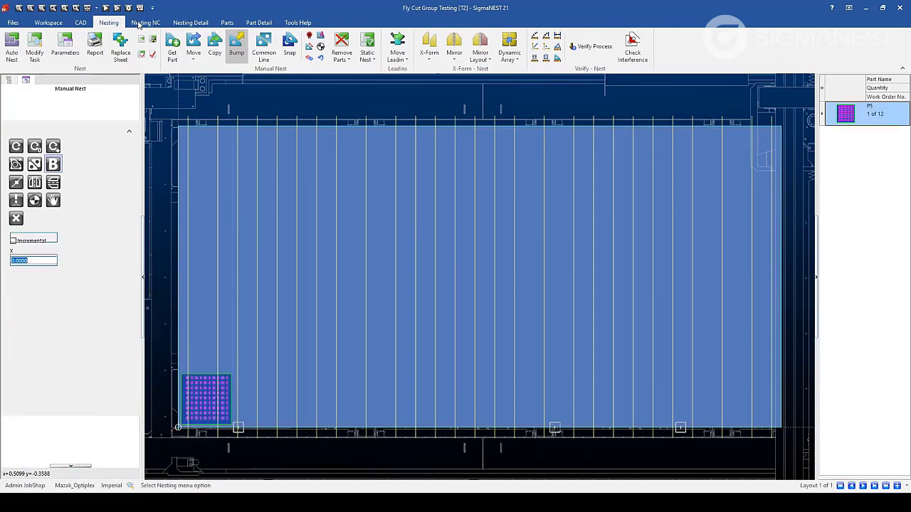
pyautogui.click(139, 24)
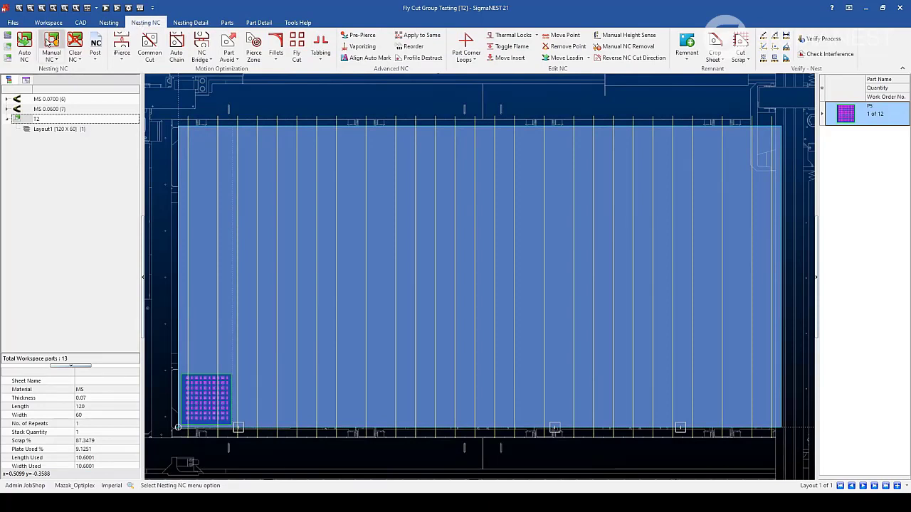
pyautogui.click(48, 43)
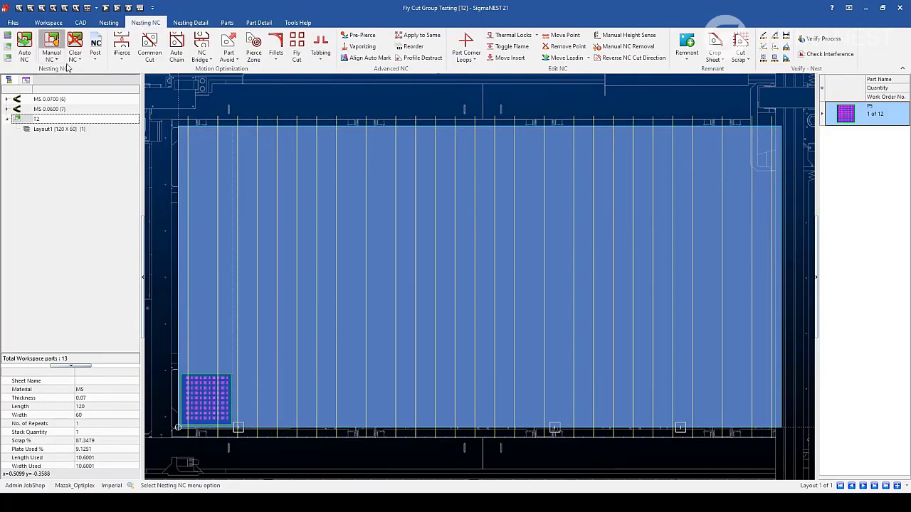
pyautogui.click(211, 392)
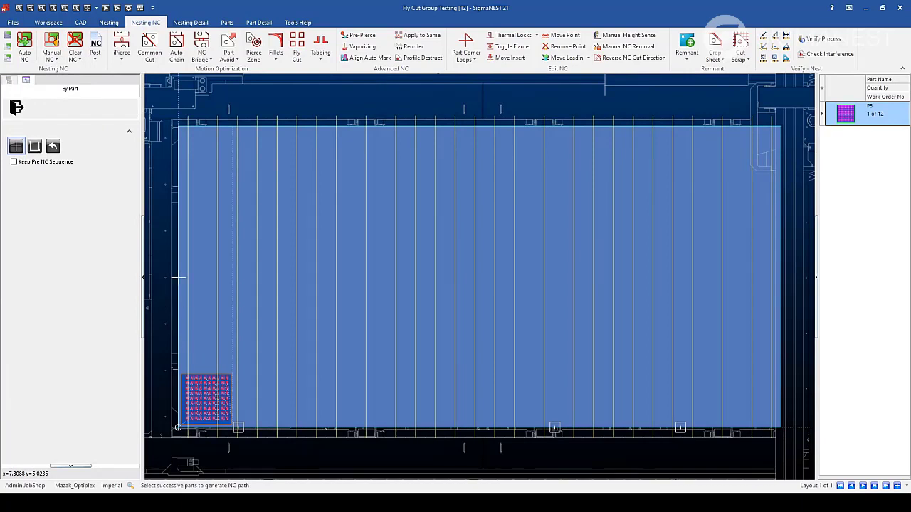
pyautogui.click(16, 107)
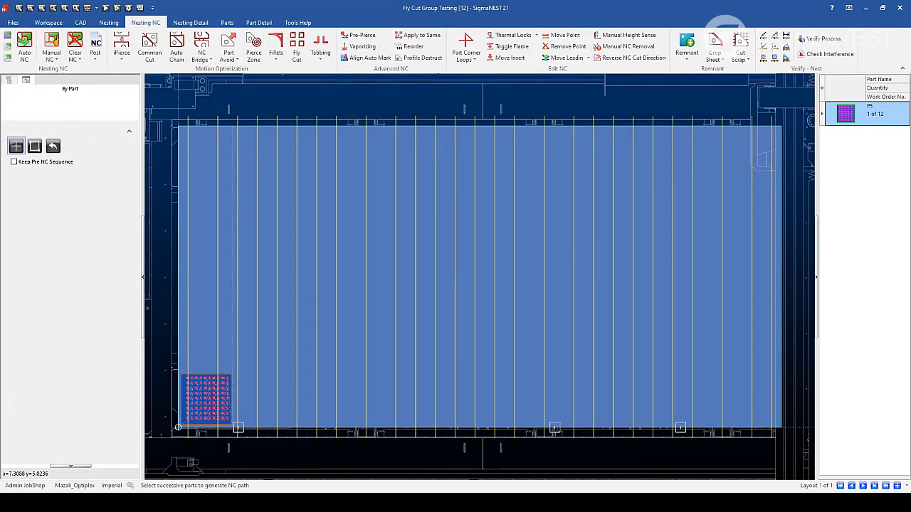
# Apply Fly Cut to all sheets of the nest with Rapid Distance (Lines) 5 and 0.1 lead-in and lead-out lengths.
pyautogui.click(297, 56)
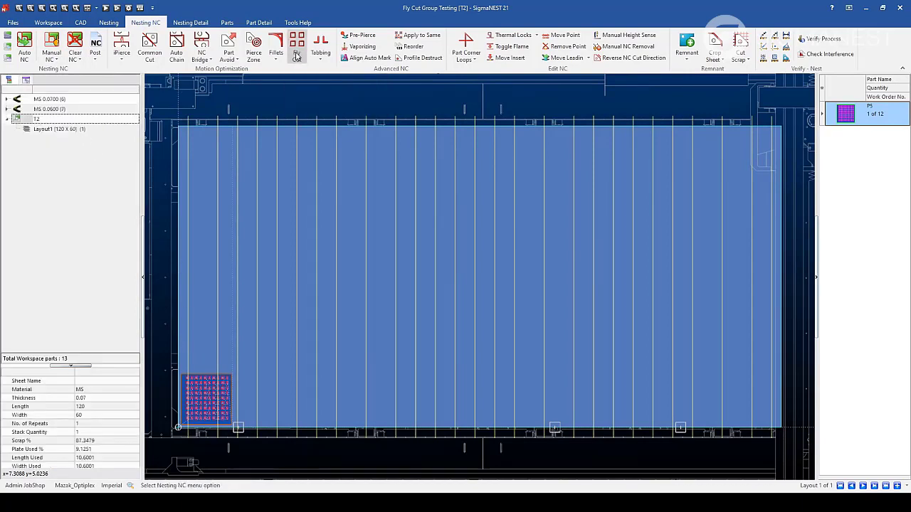
pyautogui.click(297, 56)
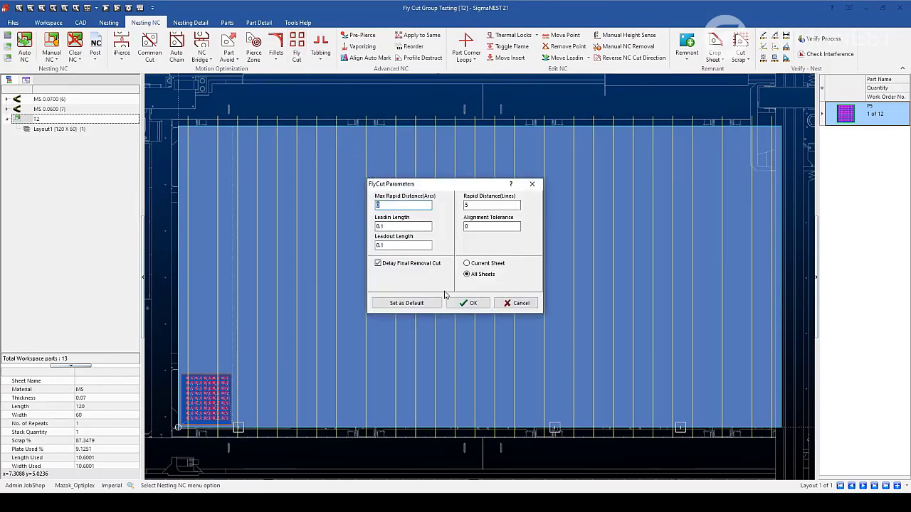
pyautogui.click(468, 302)
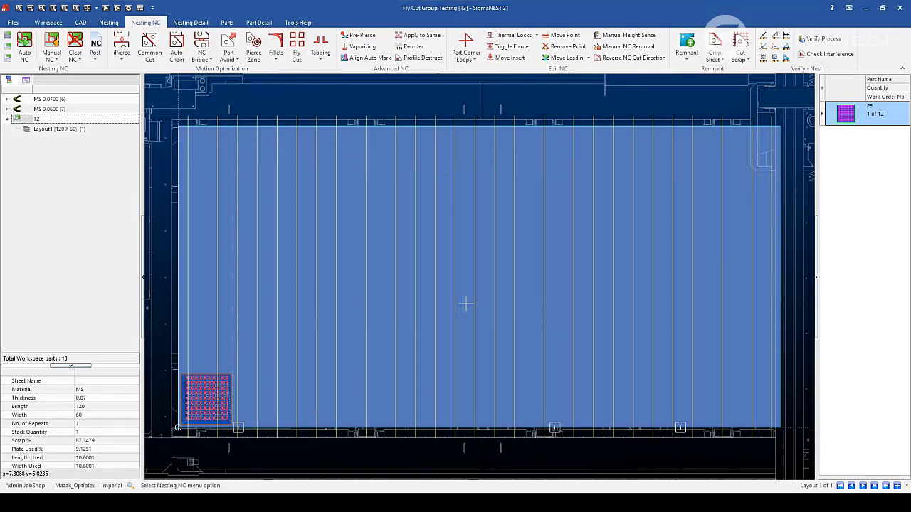
pyautogui.scroll(5, 204, 388)
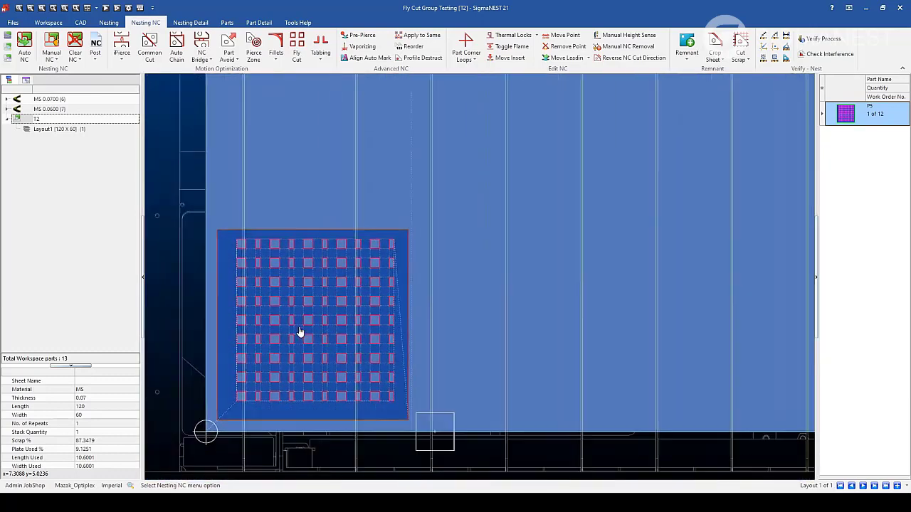
pyautogui.scroll(1, 303, 326)
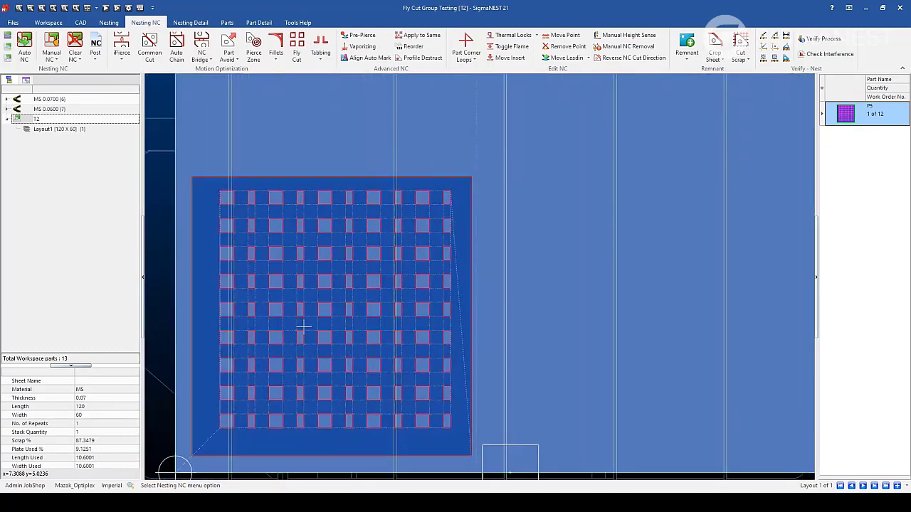
pyautogui.moveTo(303, 326); pyautogui.dragTo(329, 312, button='middle')
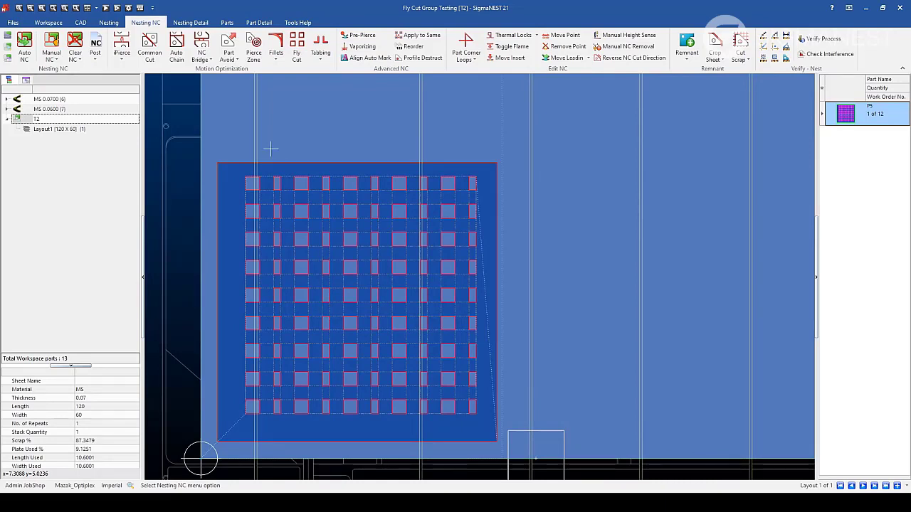
# Set the task's sheet thickness to 0.1880 and load the Mazak_Optiplex task parameters for it.
pyautogui.click(103, 23)
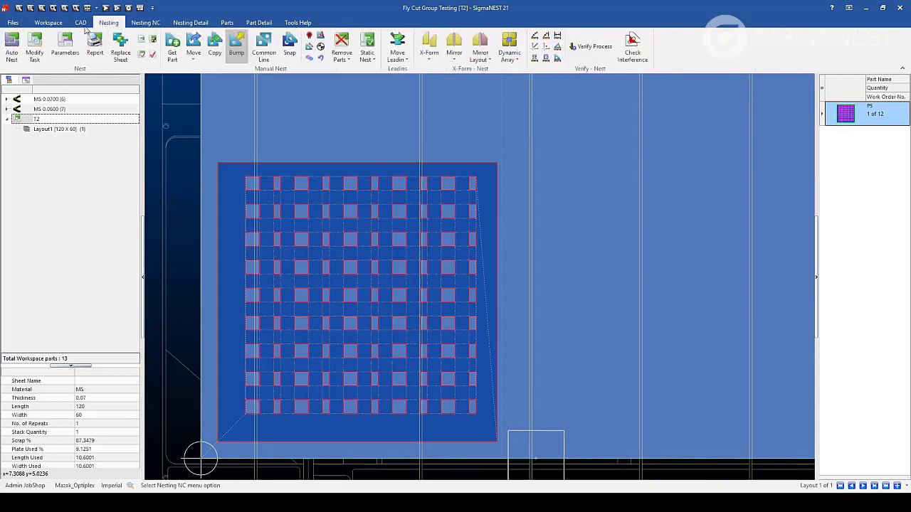
pyautogui.click(65, 44)
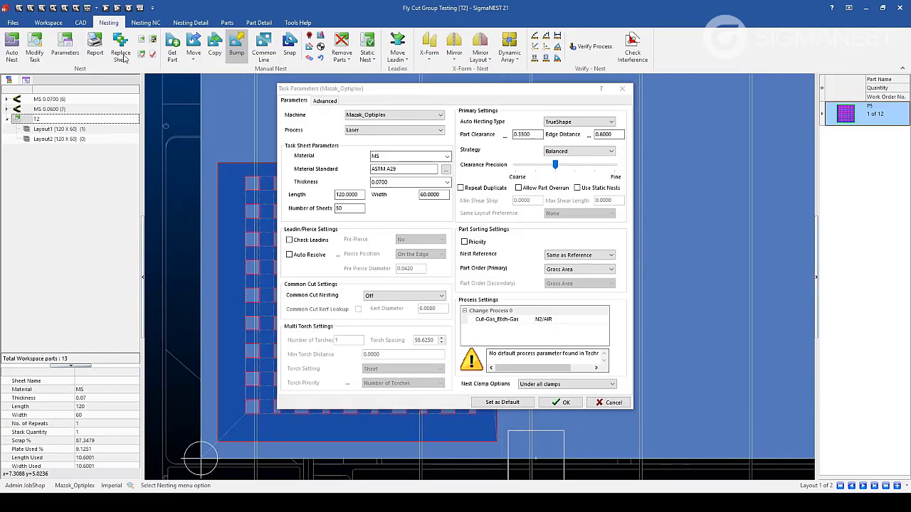
pyautogui.click(447, 183)
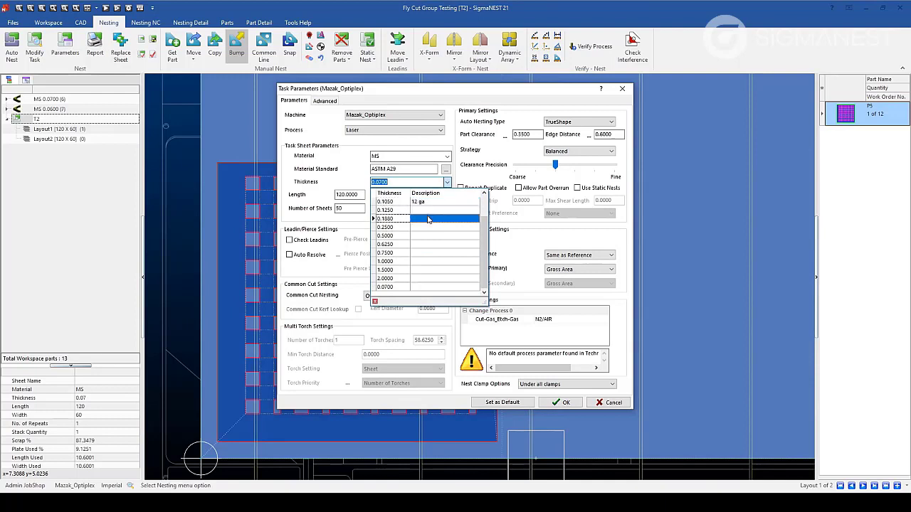
pyautogui.click(427, 219)
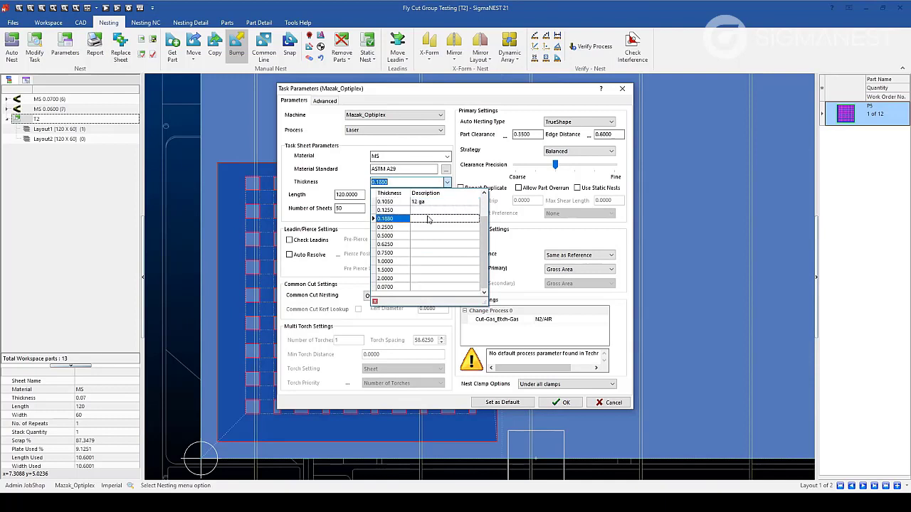
pyautogui.click(564, 402)
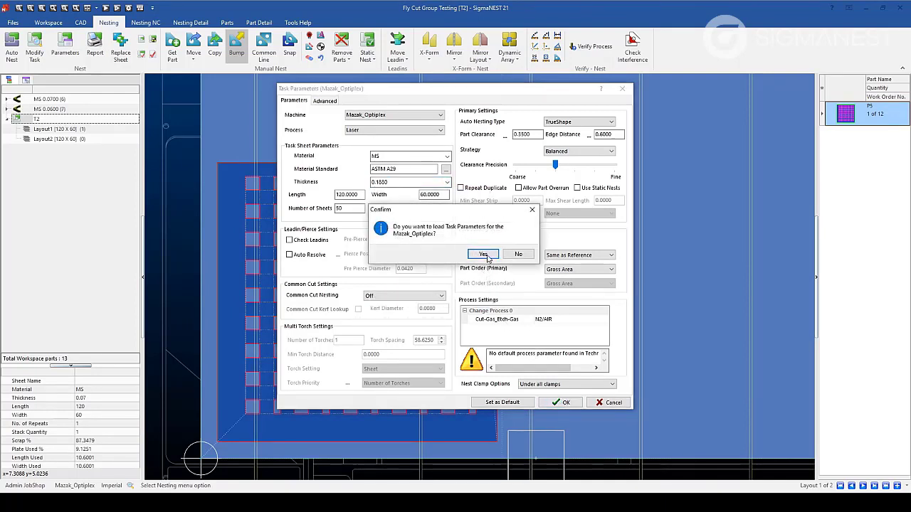
pyautogui.click(485, 256)
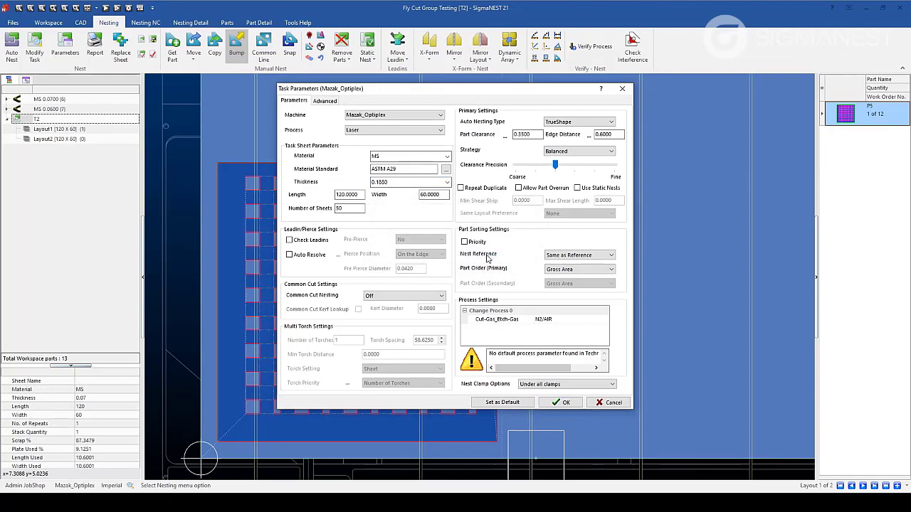
pyautogui.click(560, 403)
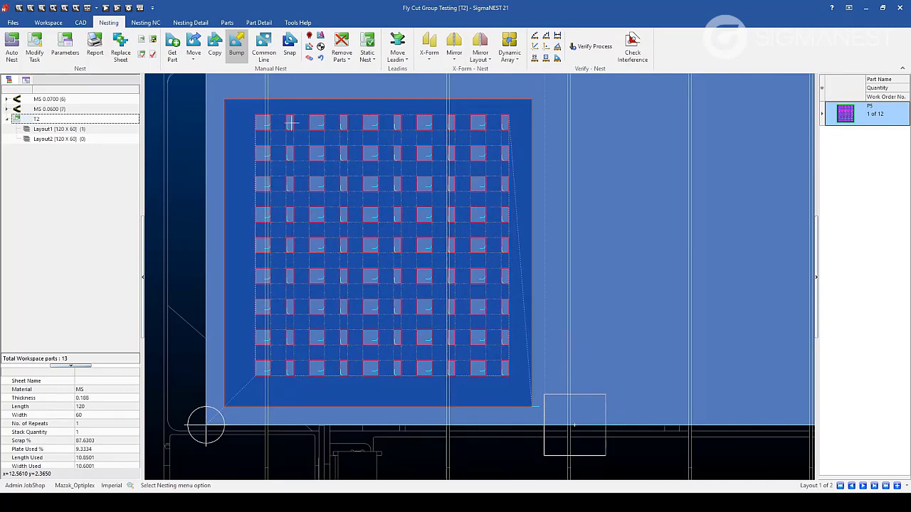
# Try to apply Fly Cut to the thicker nest by finding the command with the search text "fly cut".
pyautogui.click(146, 22)
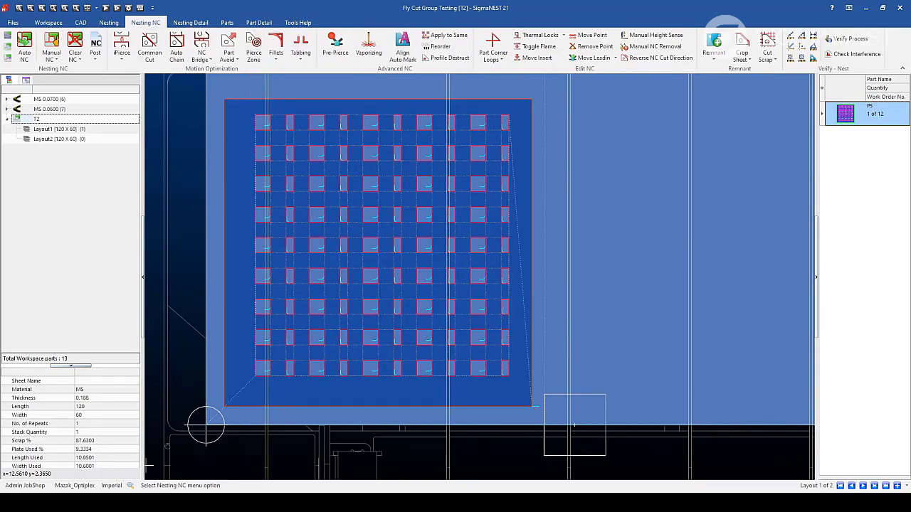
pyautogui.click(130, 486)
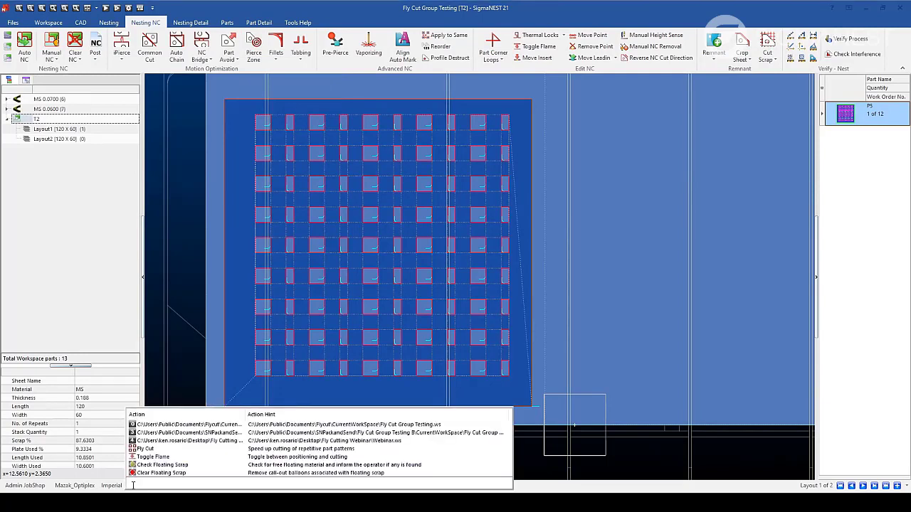
pyautogui.write('fly cut')
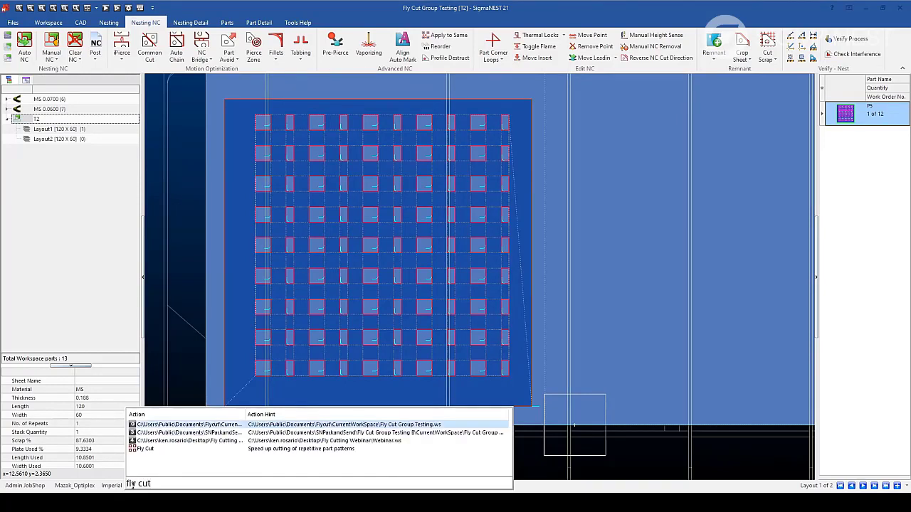
pyautogui.click(156, 450)
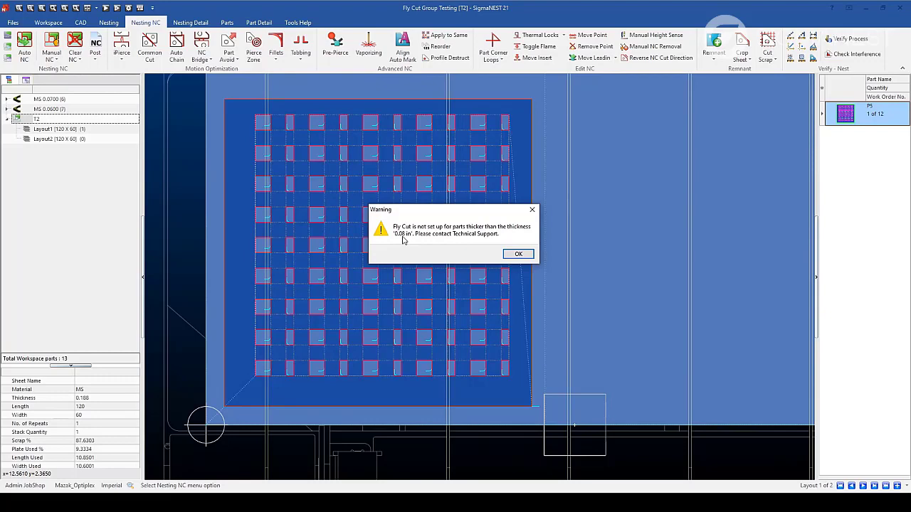
pyautogui.click(519, 255)
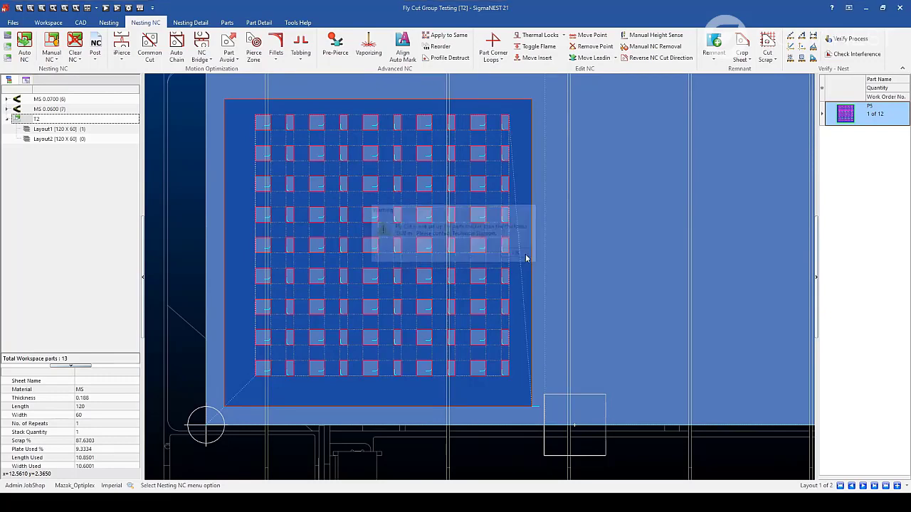